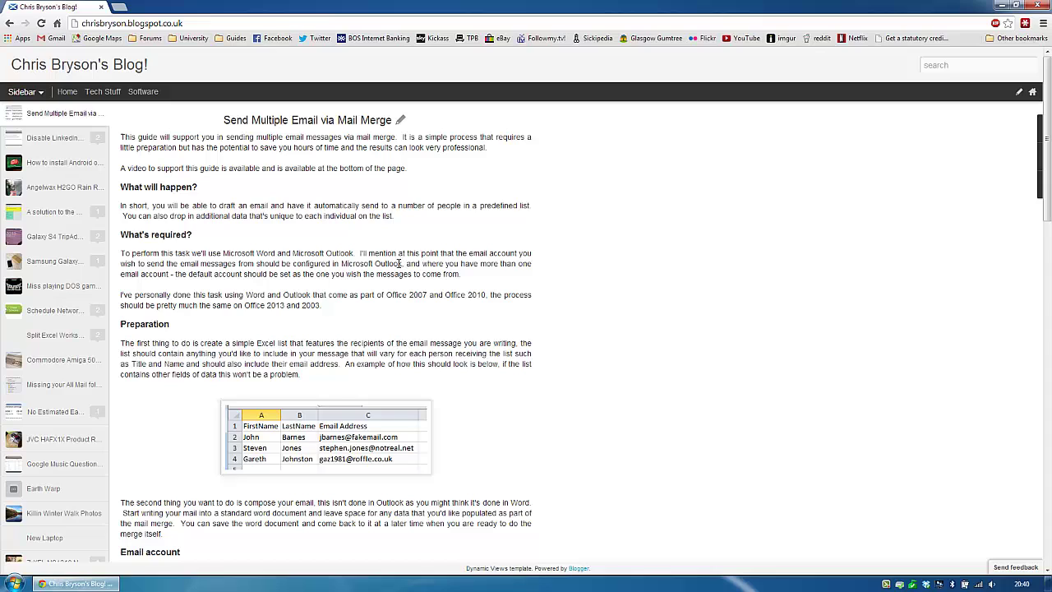
- Read through the "Send Multiple Email via Mail Merge" guide from start to end, return to its beginning and close the browser
scroll(444, 243, down, 3)
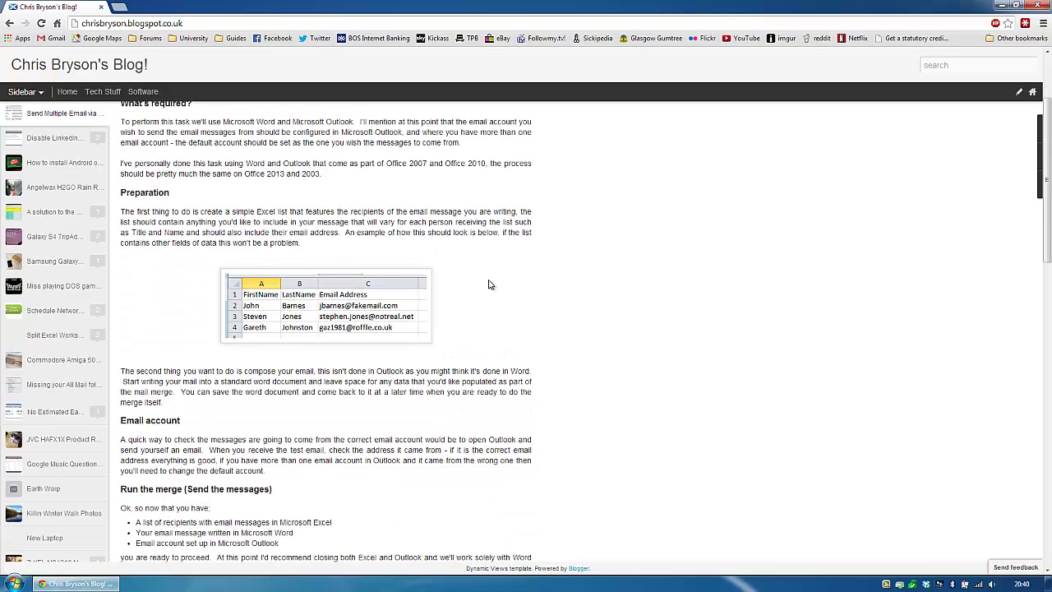
scroll(488, 284, down, 2)
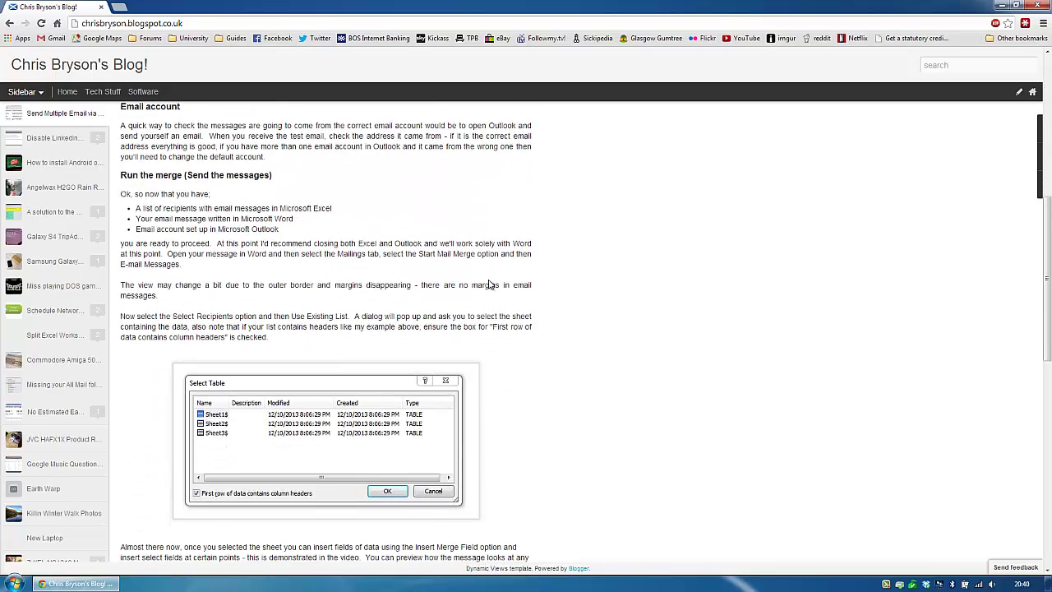
scroll(488, 284, down, 1)
scroll(488, 285, down, 4)
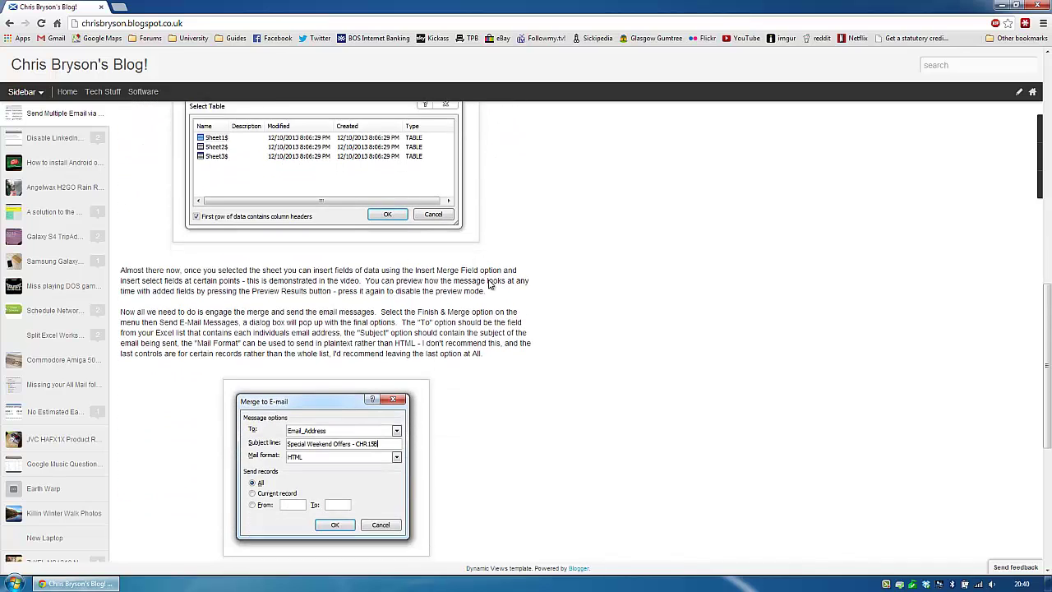
scroll(488, 284, down, 2)
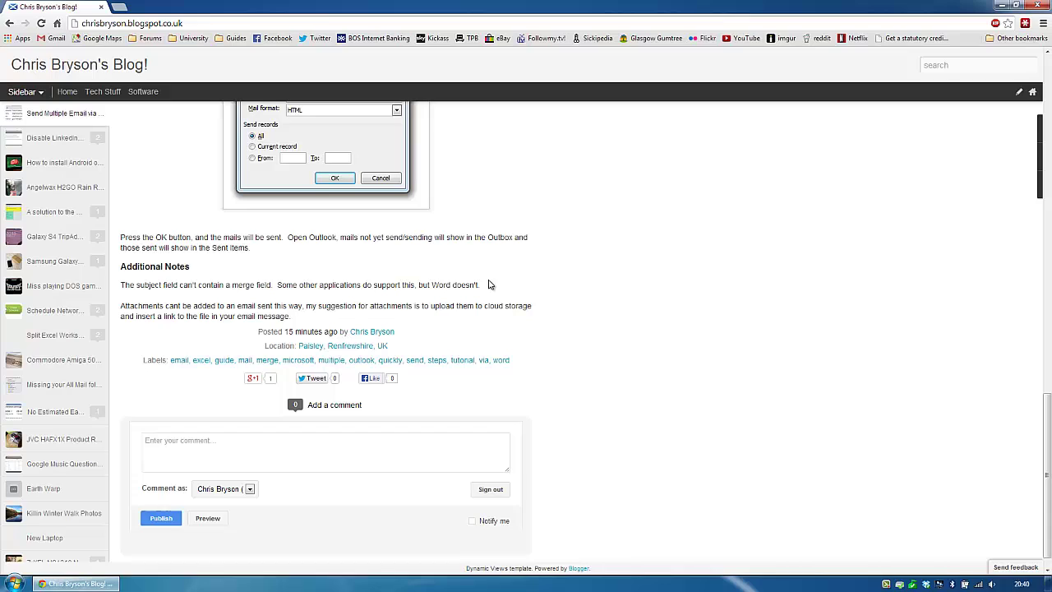
scroll(488, 284, up, 5)
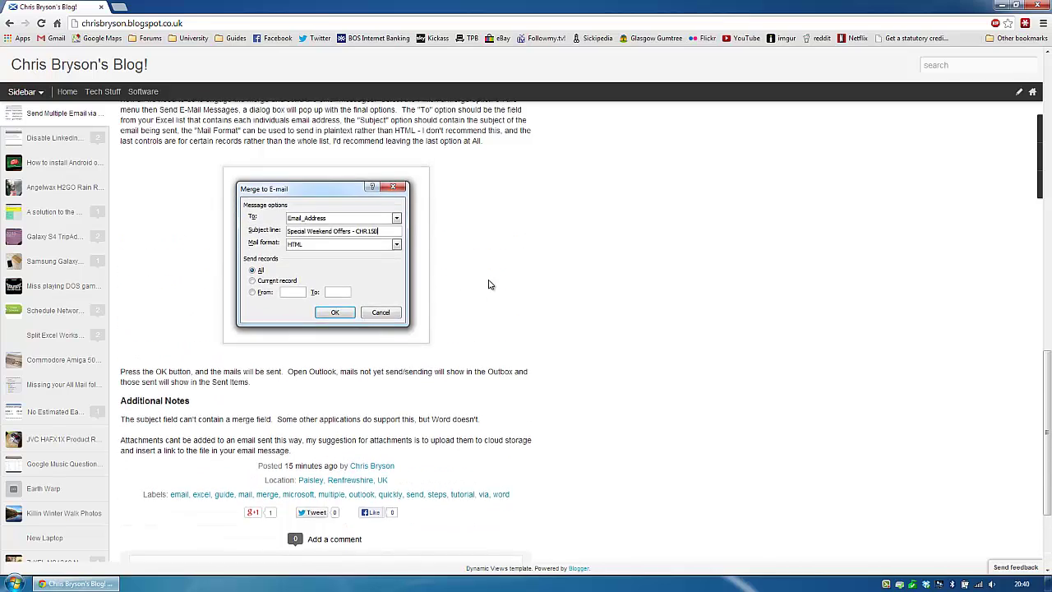
scroll(488, 284, up, 8)
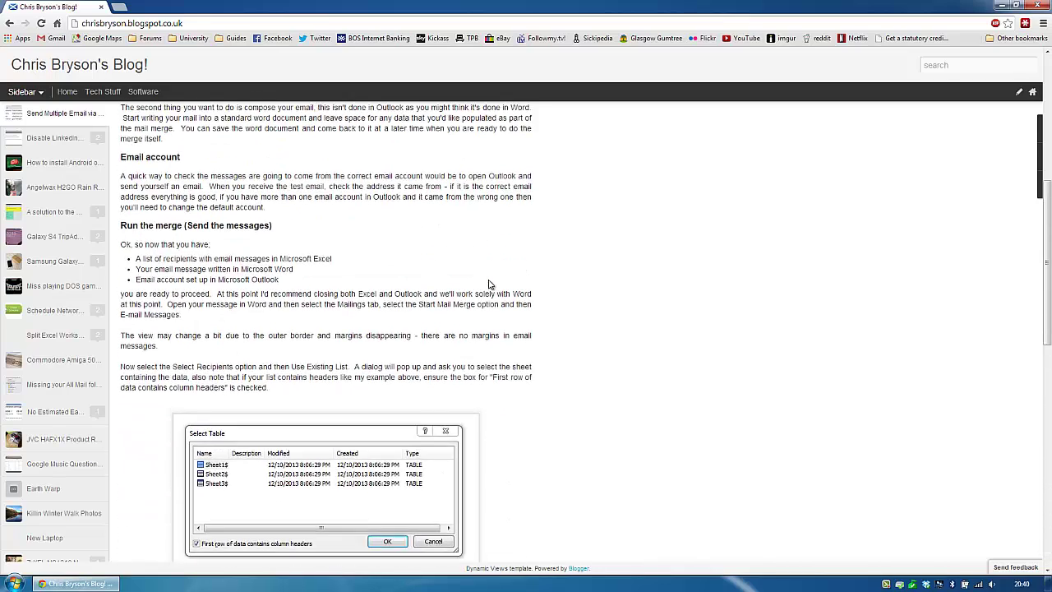
scroll(488, 284, up, 1)
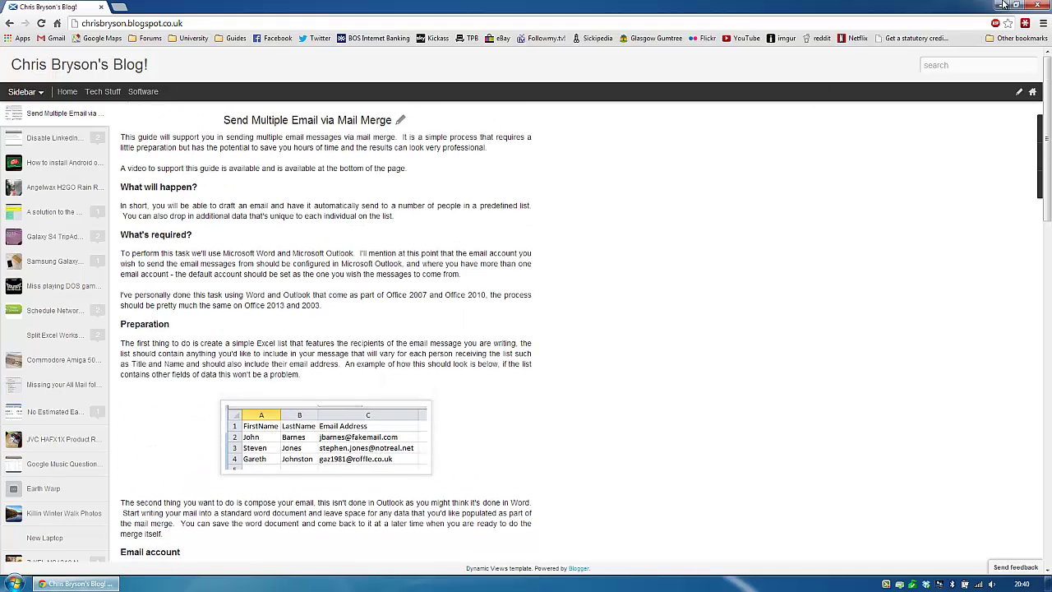
click(1045, 6)
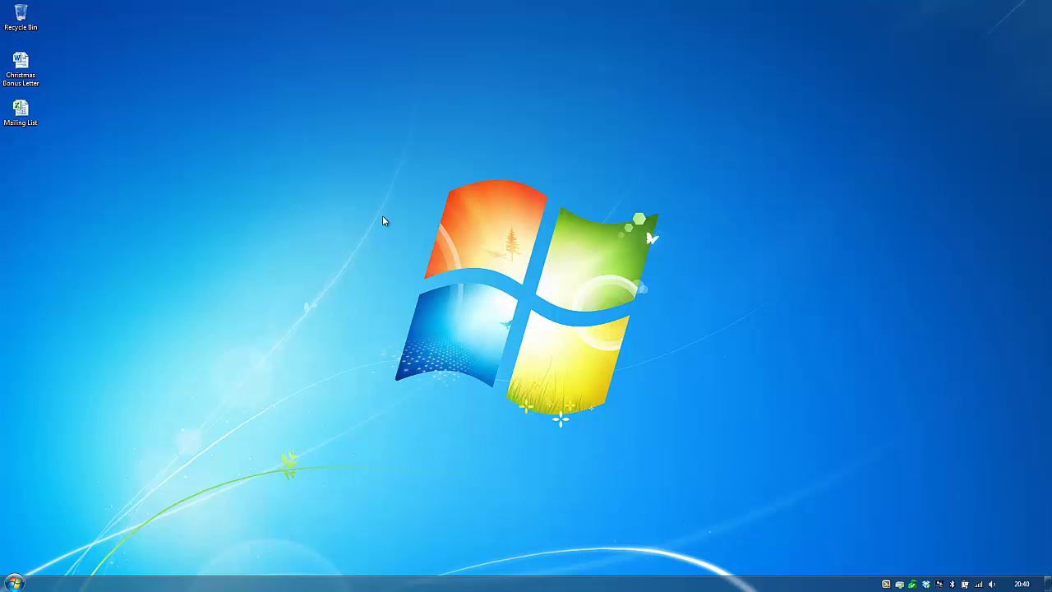
- Open the Mailing List workbook, examine each recipient's XmasBonus and Email Address cells, and close the workbook
double_click(22, 119)
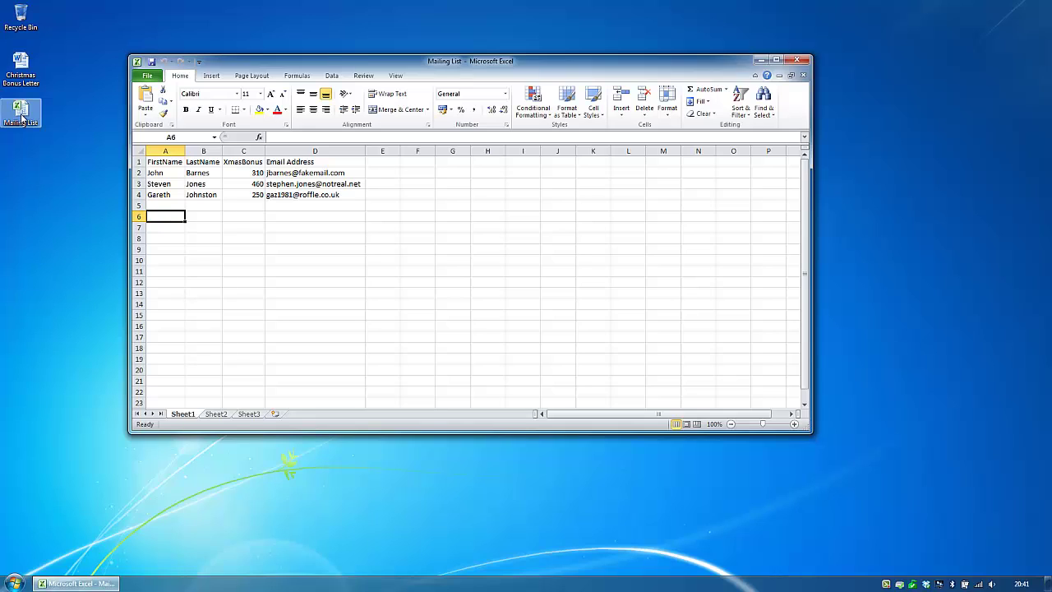
click(253, 173)
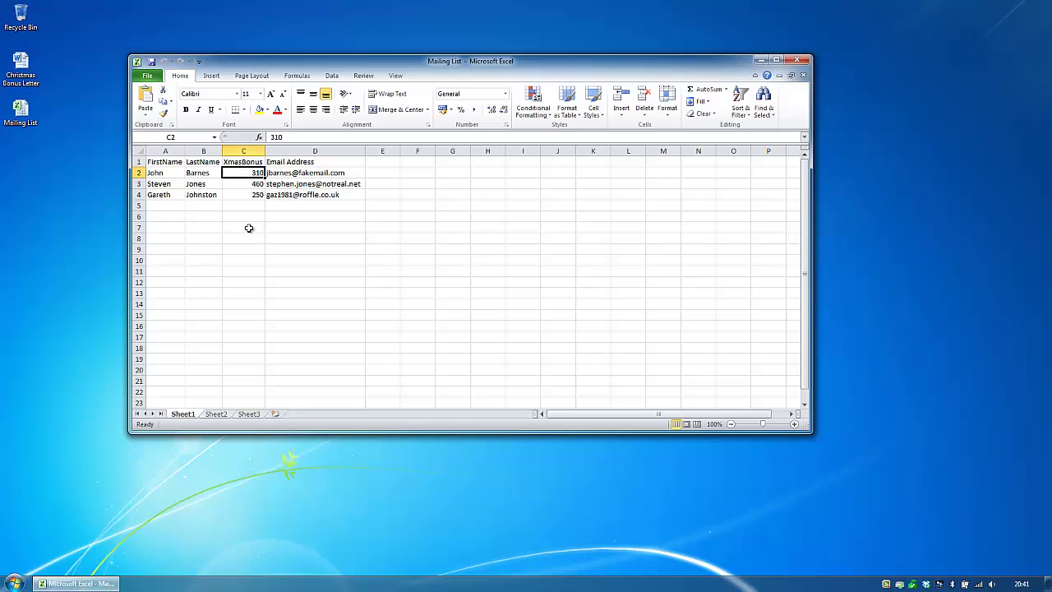
click(257, 183)
click(256, 194)
click(328, 174)
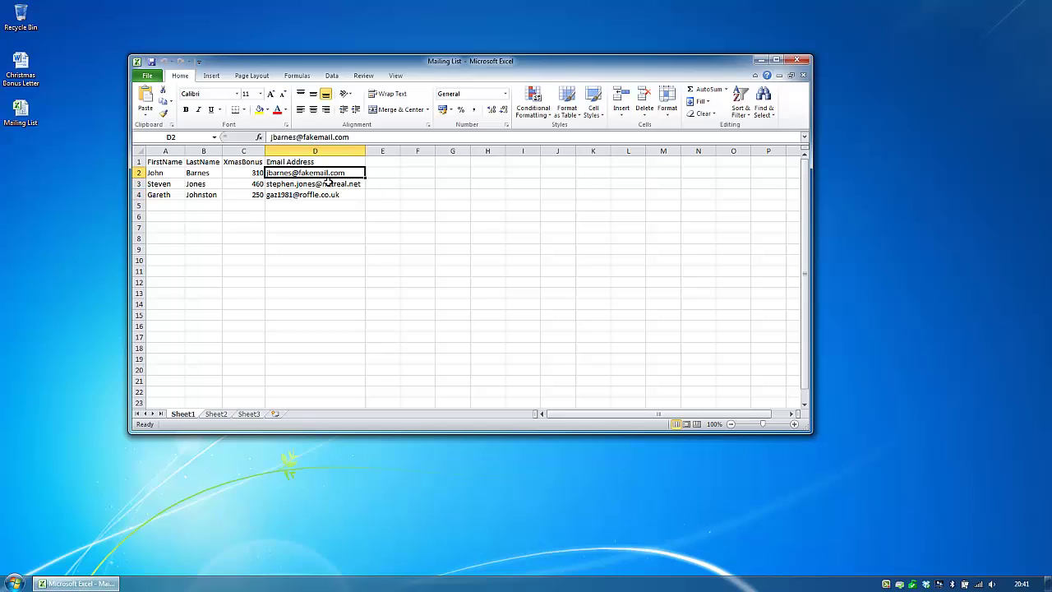
click(328, 184)
click(327, 196)
click(325, 218)
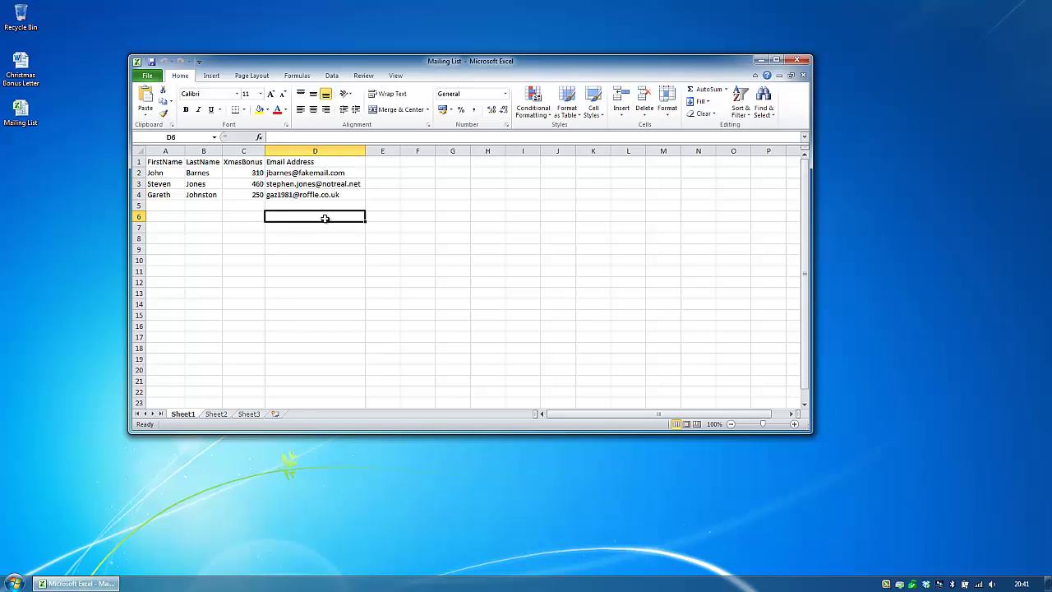
click(796, 60)
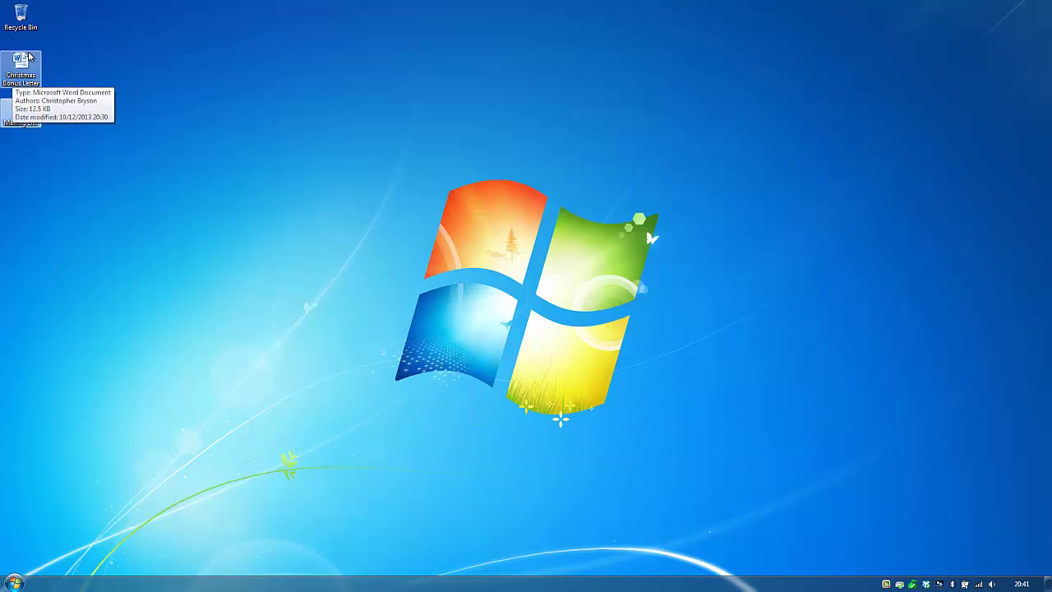
- Open the Christmas Bonus Letter document from the desktop, look over its text, and close it
click(24, 60)
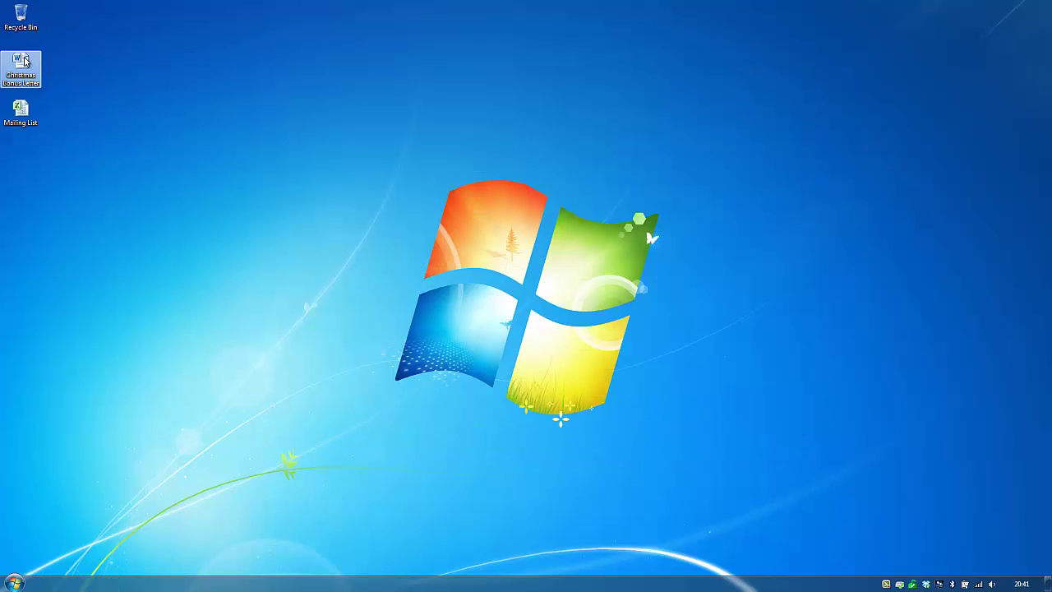
double_click(24, 60)
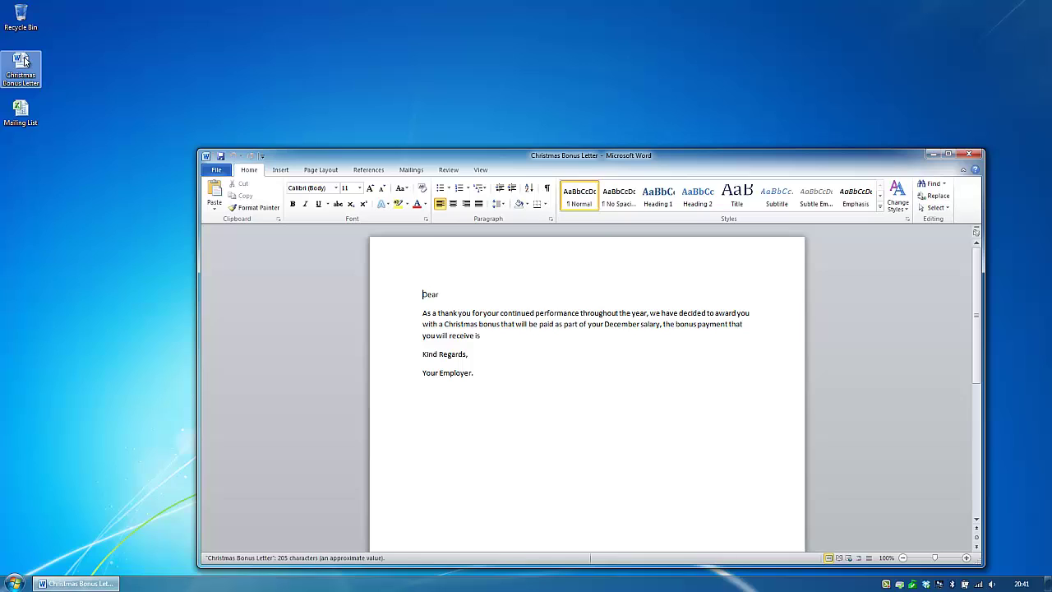
click(523, 381)
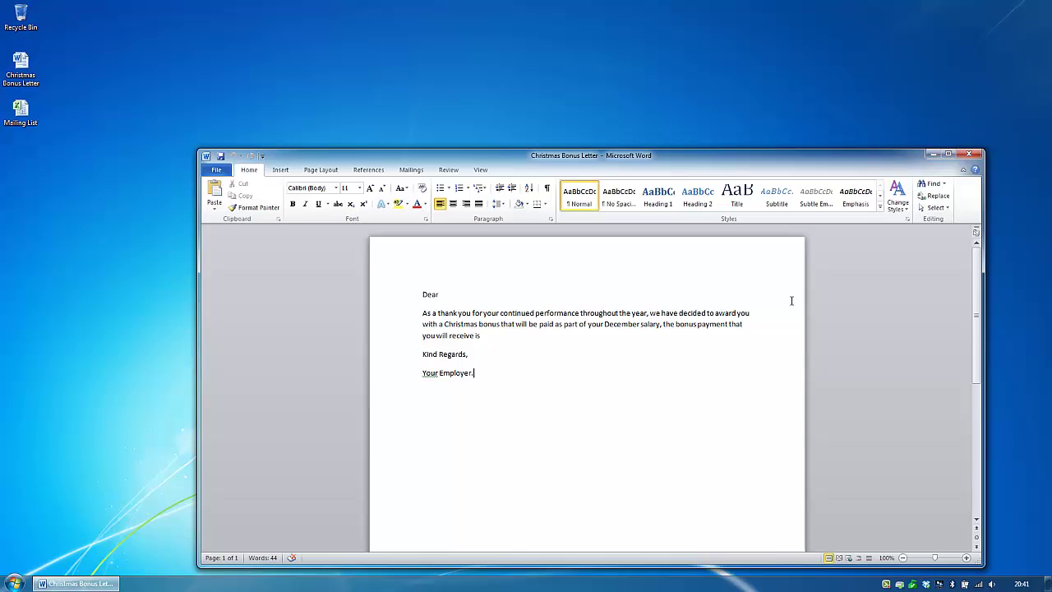
click(969, 154)
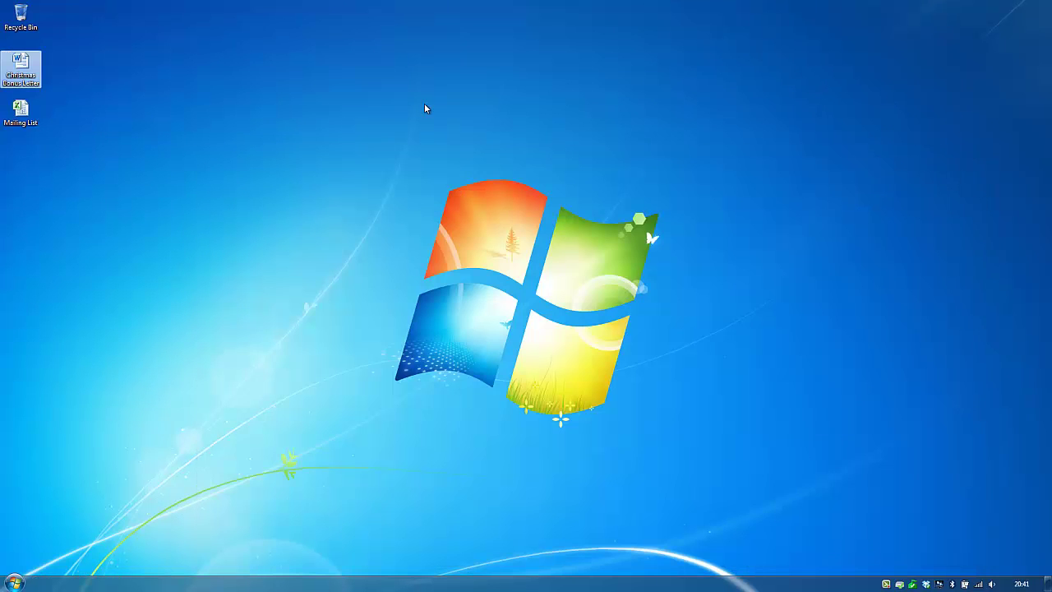
- Reopen the Mailing List workbook to review its column headers and recipient rows, and close it again
double_click(23, 111)
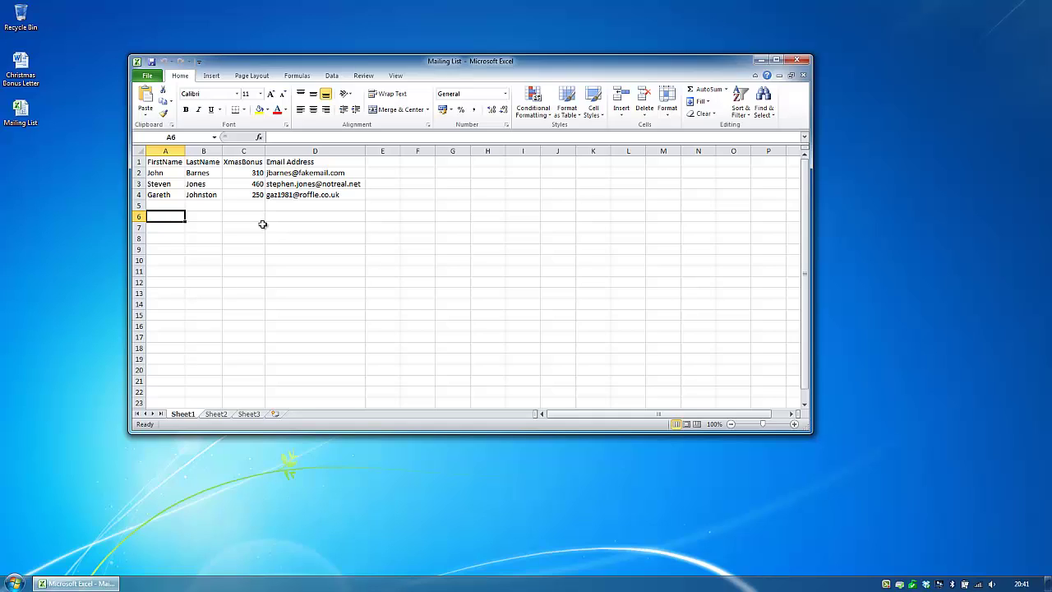
click(33, 69)
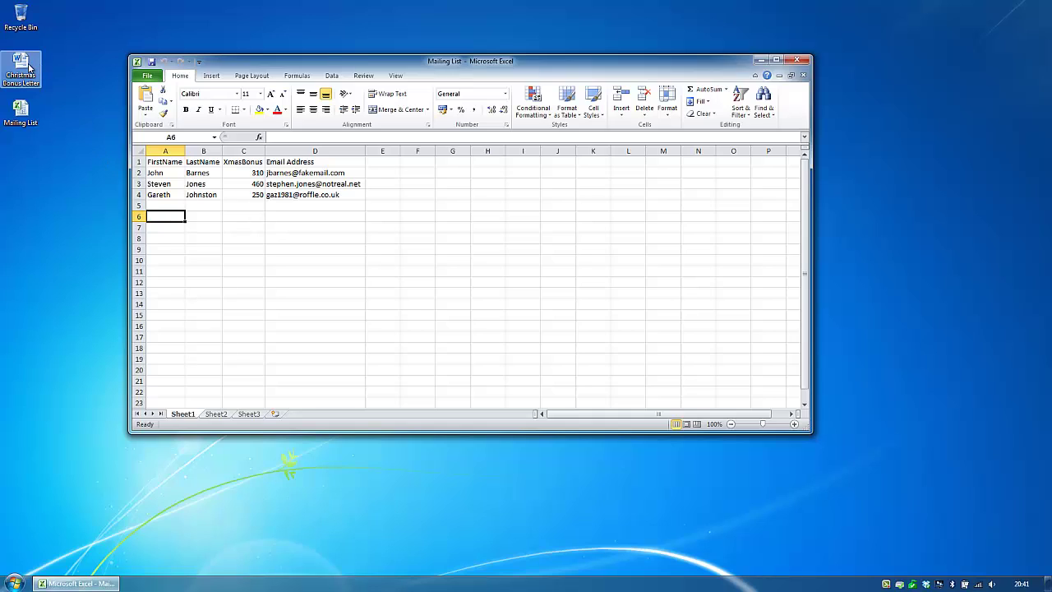
double_click(29, 66)
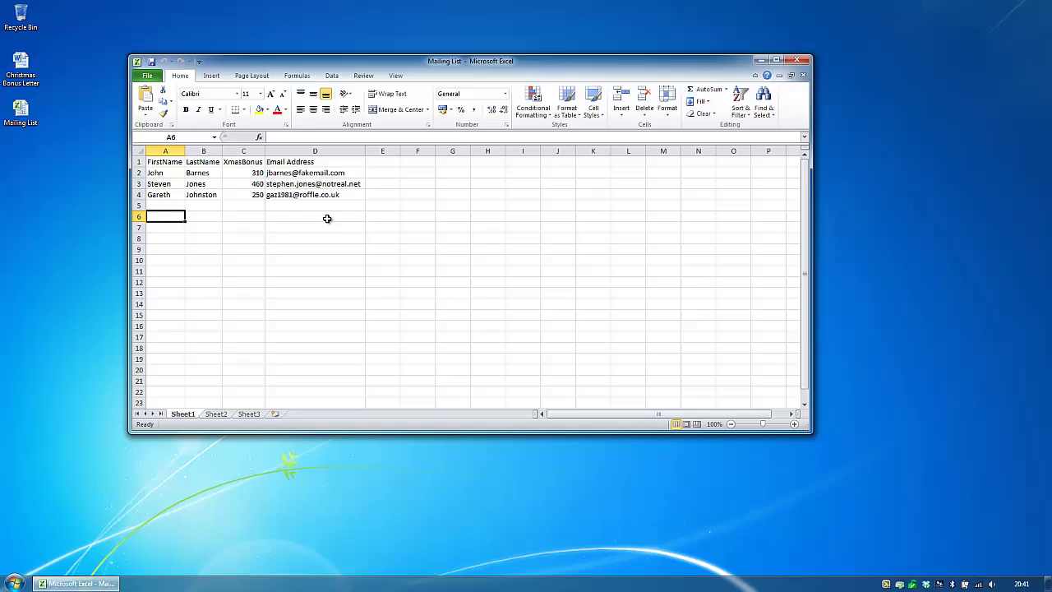
click(805, 60)
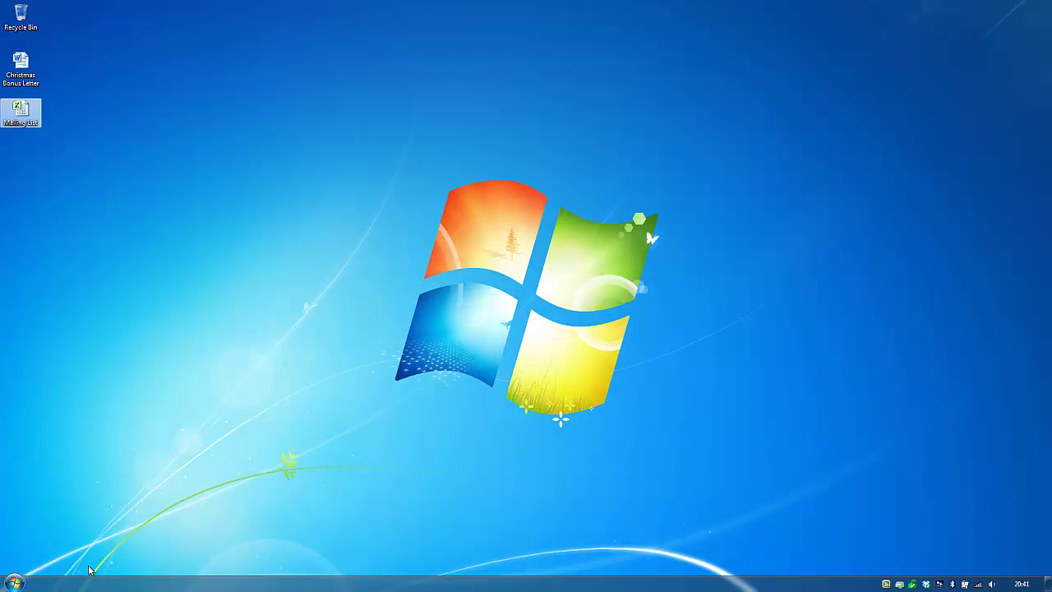
- Search the computer's programs for Outlook and launch Microsoft Outlook 2010
click(15, 582)
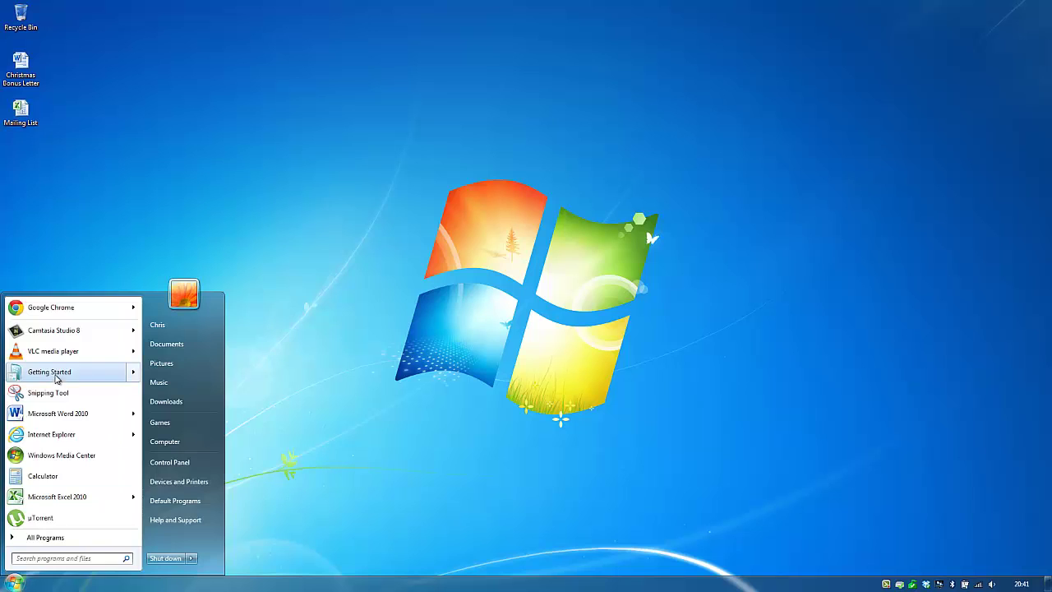
text(Outlook)
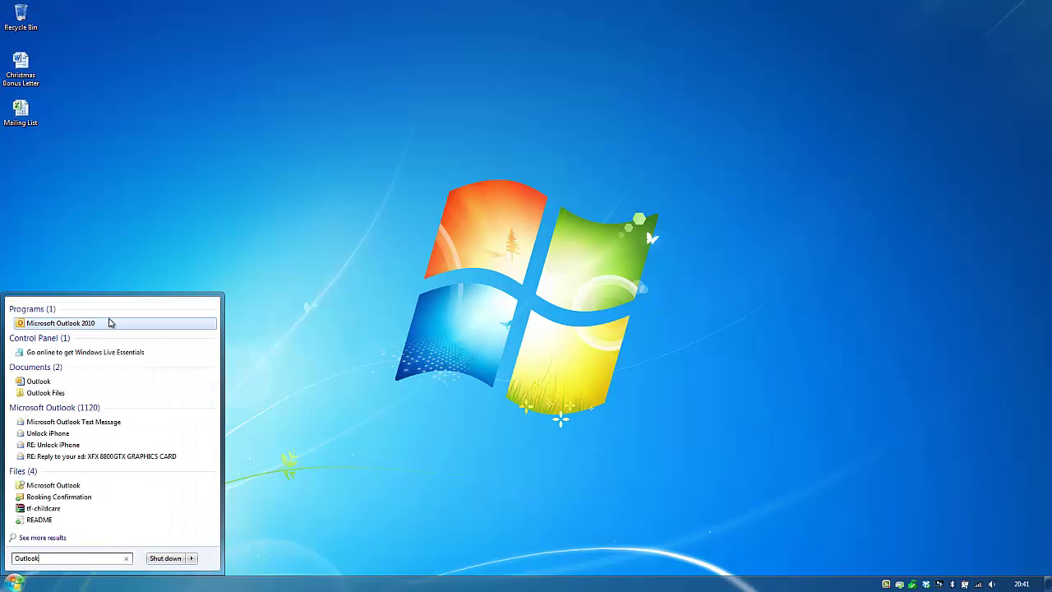
click(110, 323)
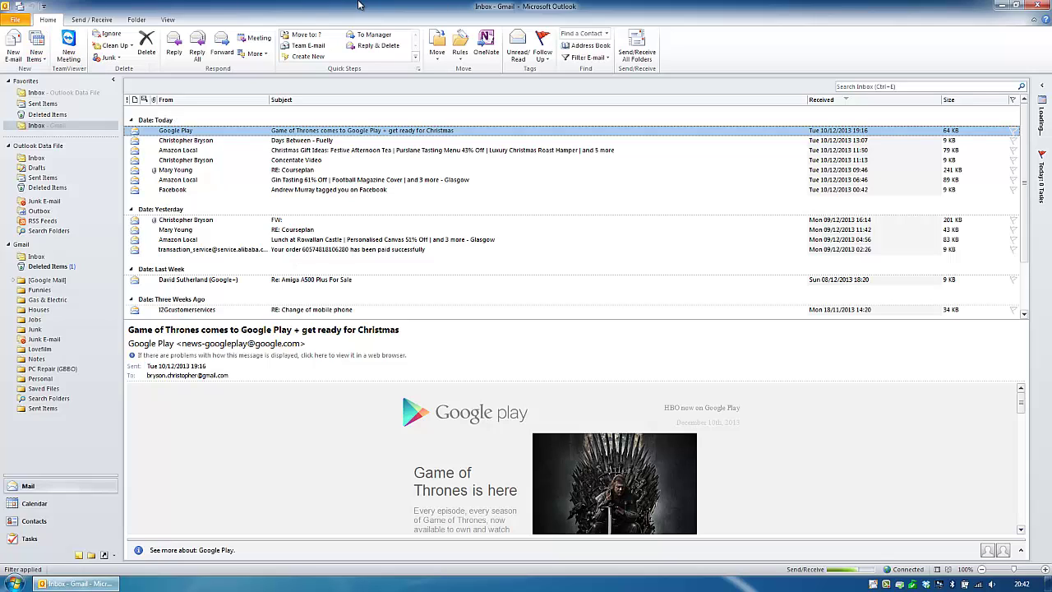
- Check in Outlook's Account Settings which e-mail account sends by default, and close the settings and Outlook
click(18, 20)
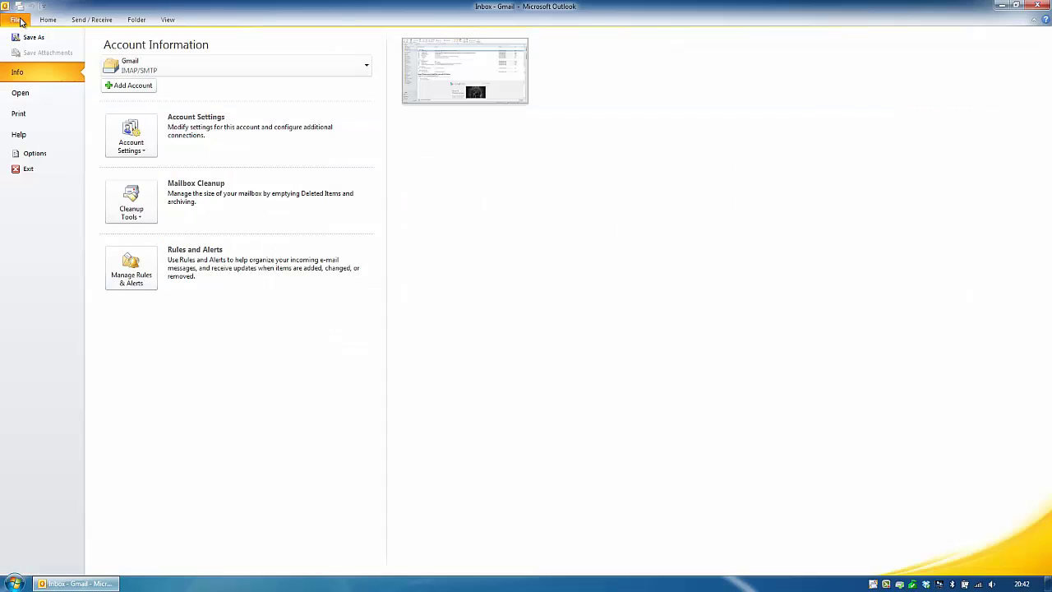
click(131, 143)
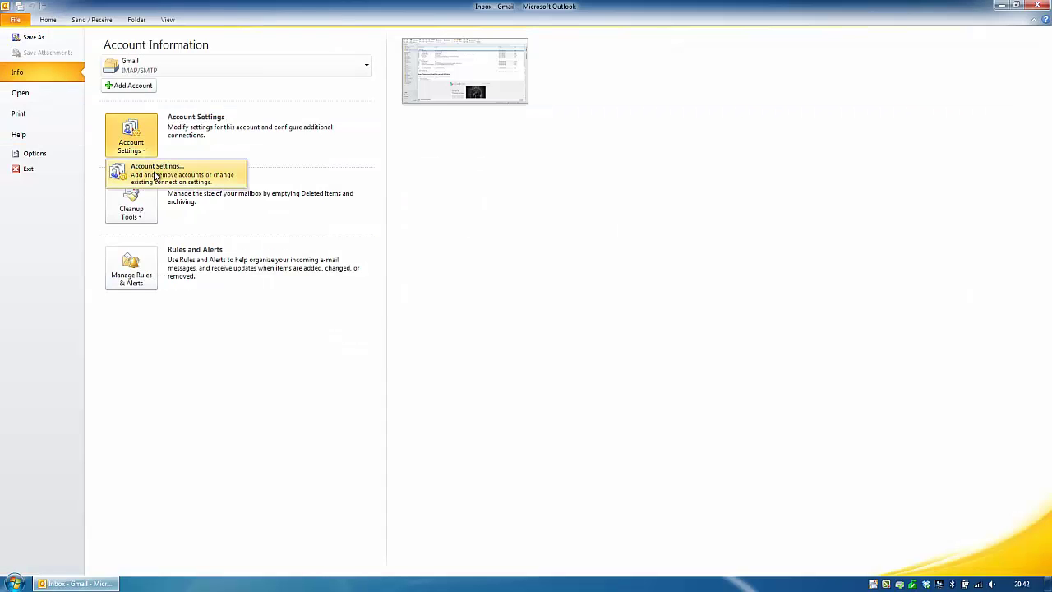
click(155, 175)
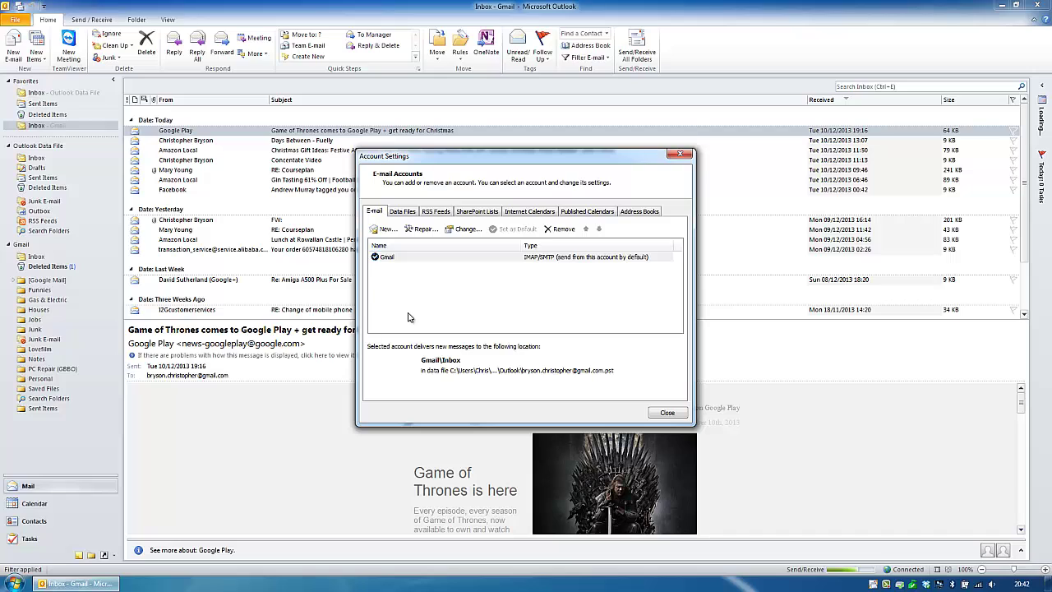
click(438, 258)
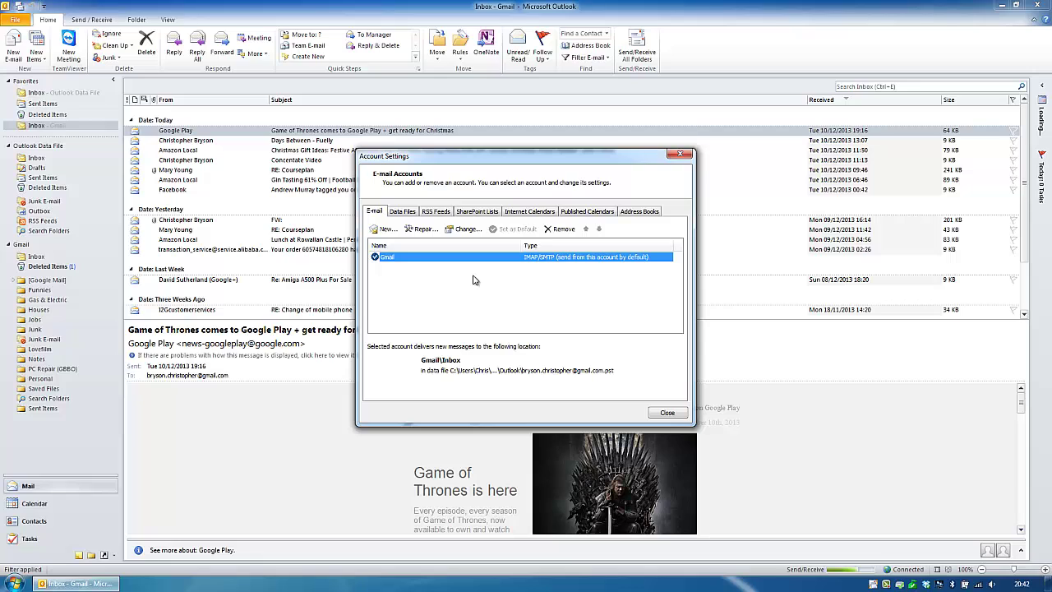
click(435, 283)
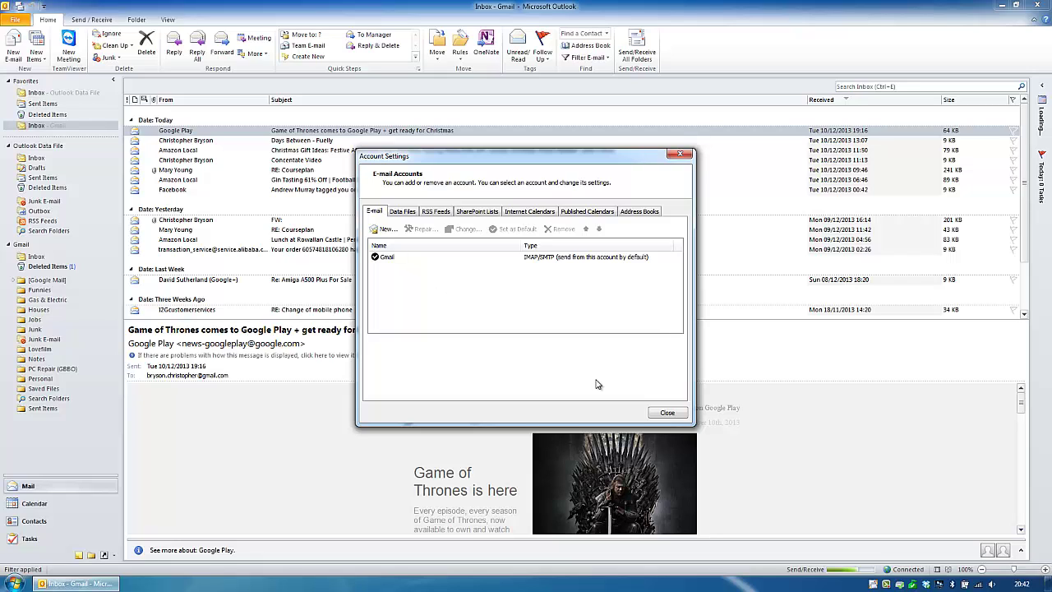
click(671, 409)
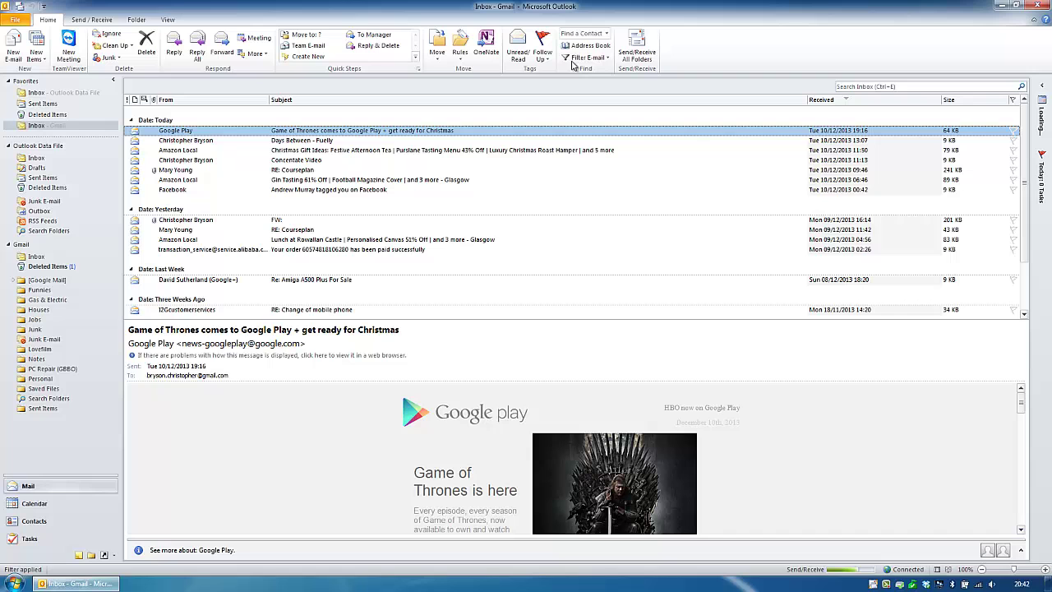
click(1042, 6)
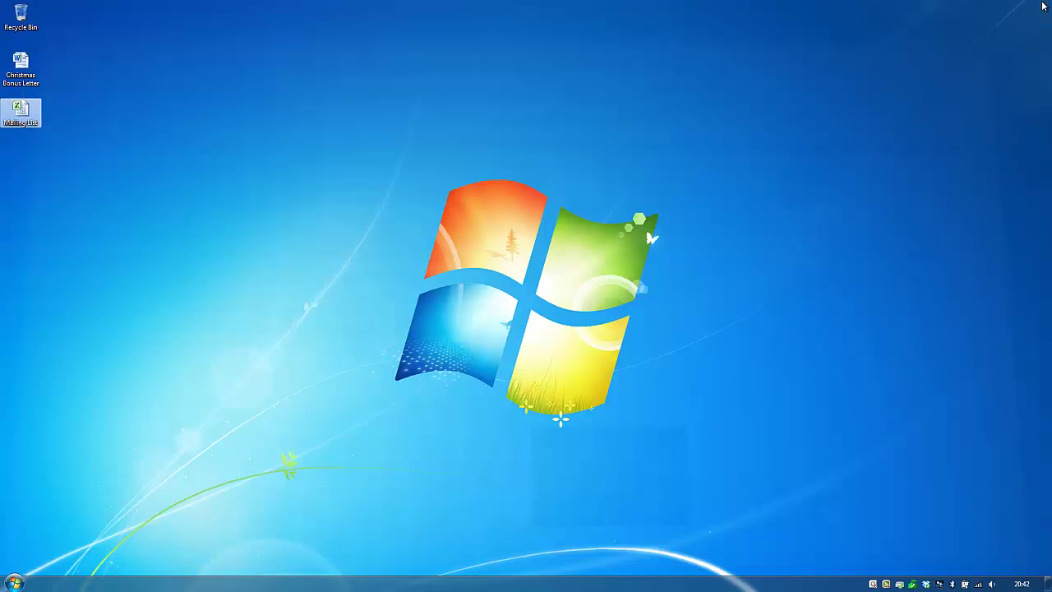
- Open the Christmas Bonus Letter in Word and check the merge field spots after "Dear" and "you will receive is"
click(31, 67)
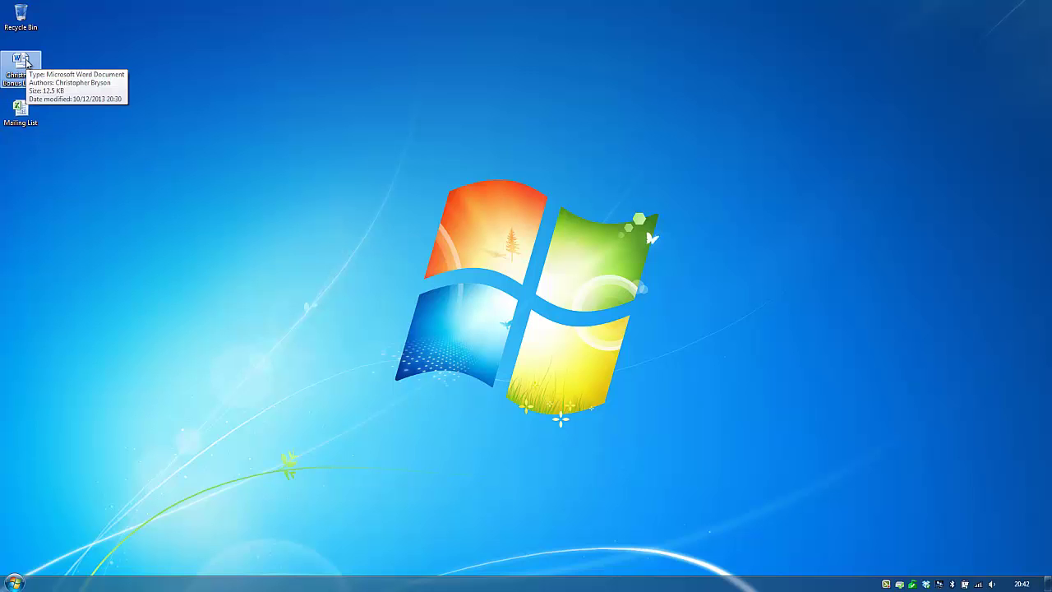
double_click(25, 63)
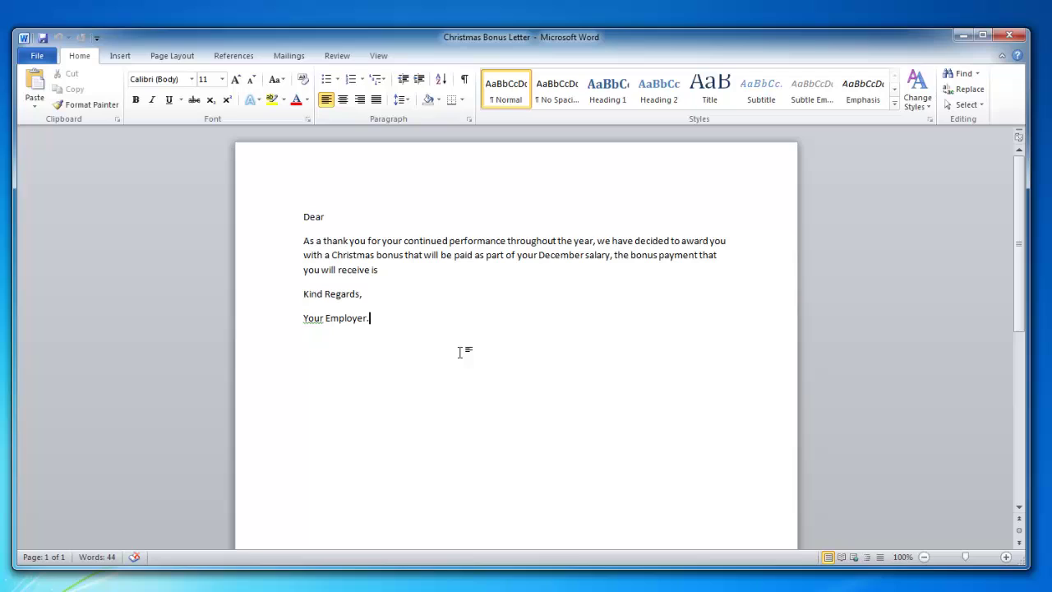
click(337, 217)
click(399, 273)
click(564, 364)
- Set up the Christmas Bonus Letter as an e-mail messages mail merge
click(289, 56)
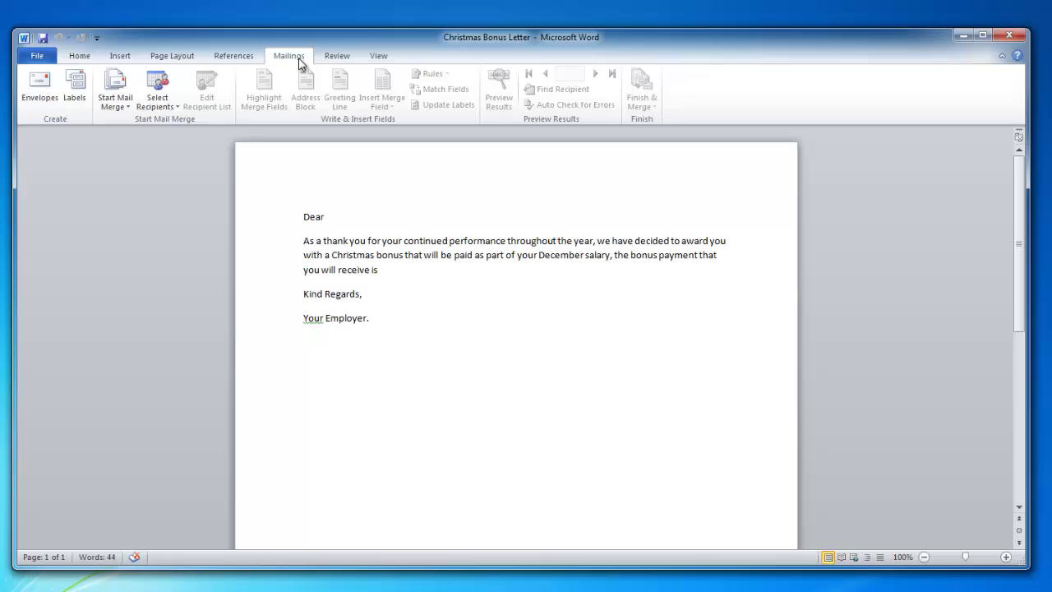
click(115, 91)
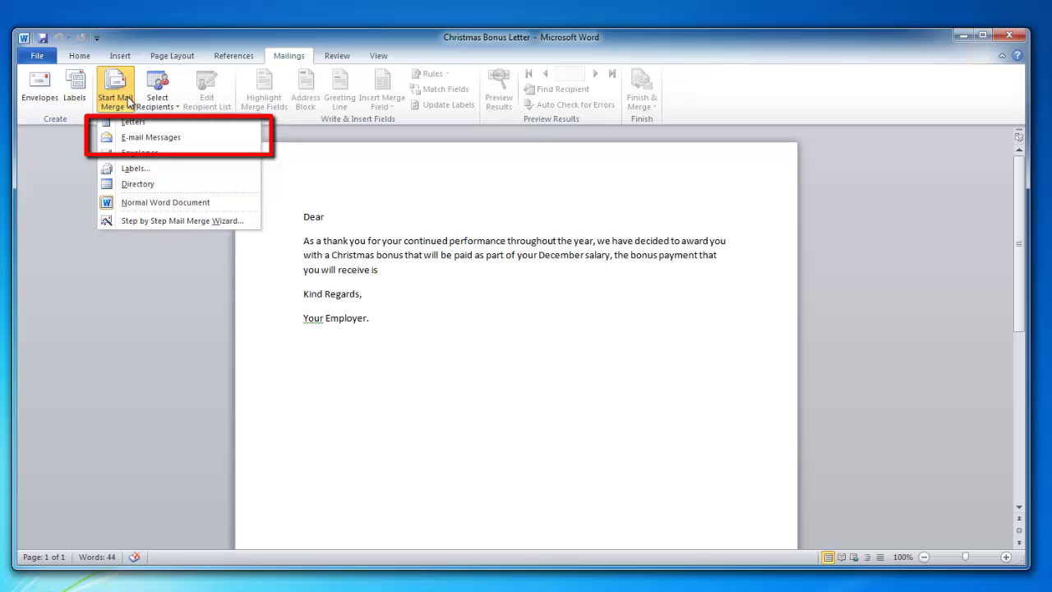
click(175, 139)
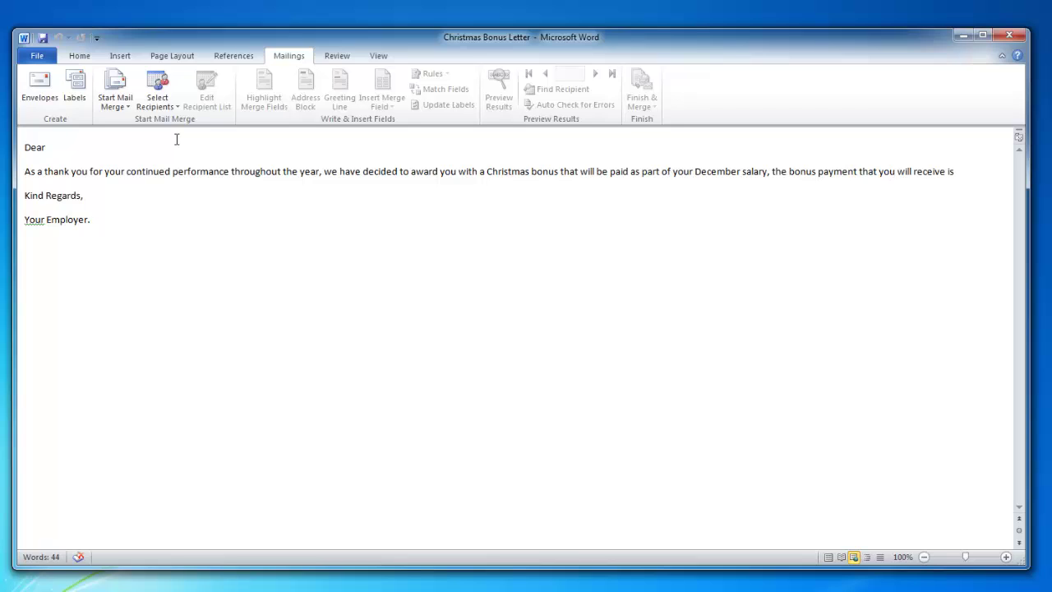
- Select the existing Mailing List worksheet on the Desktop as the merge's recipient data source
click(164, 100)
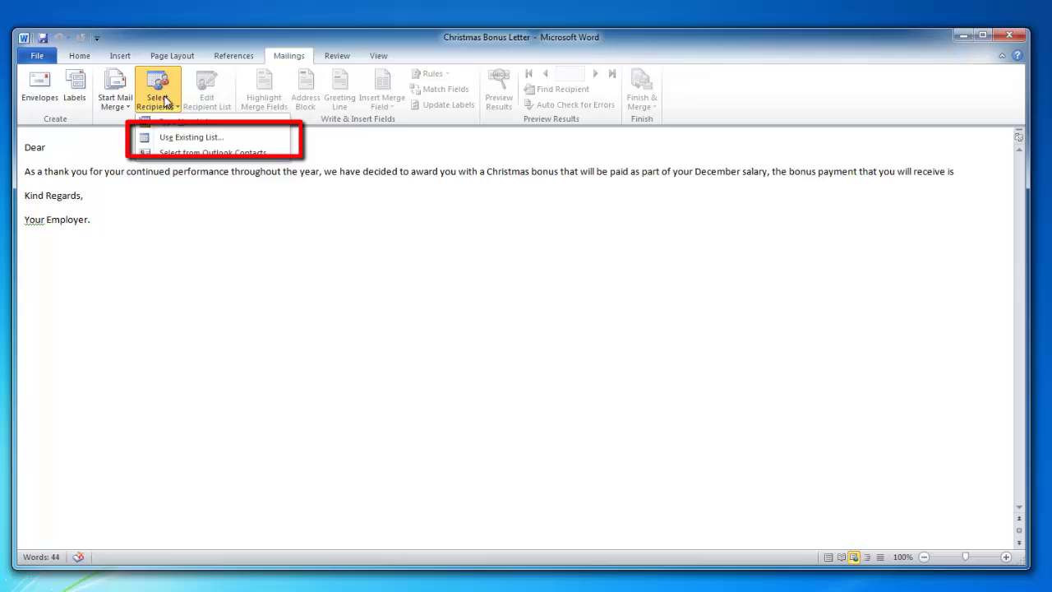
click(192, 141)
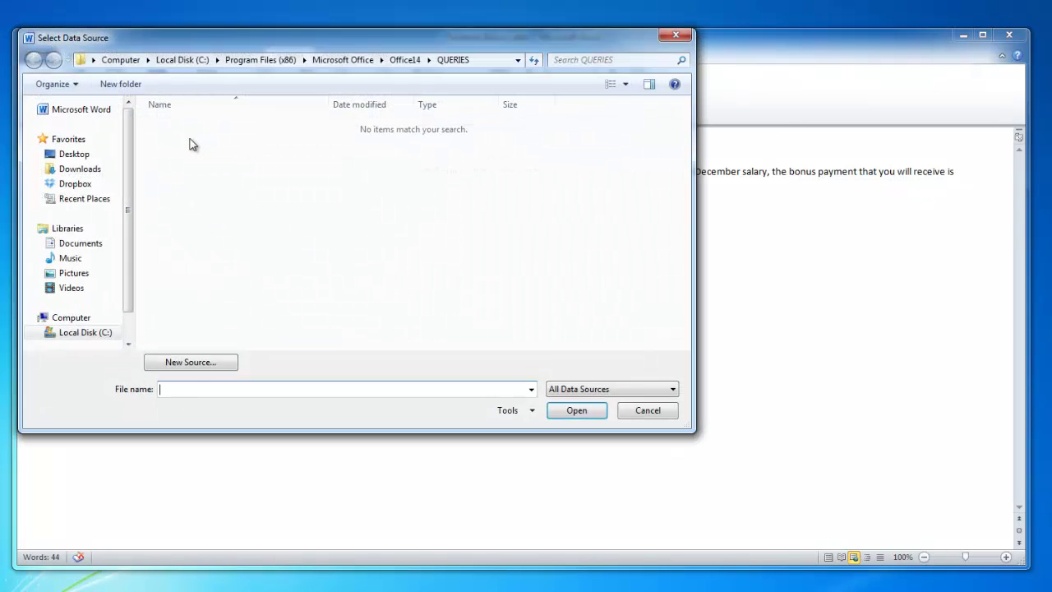
click(87, 156)
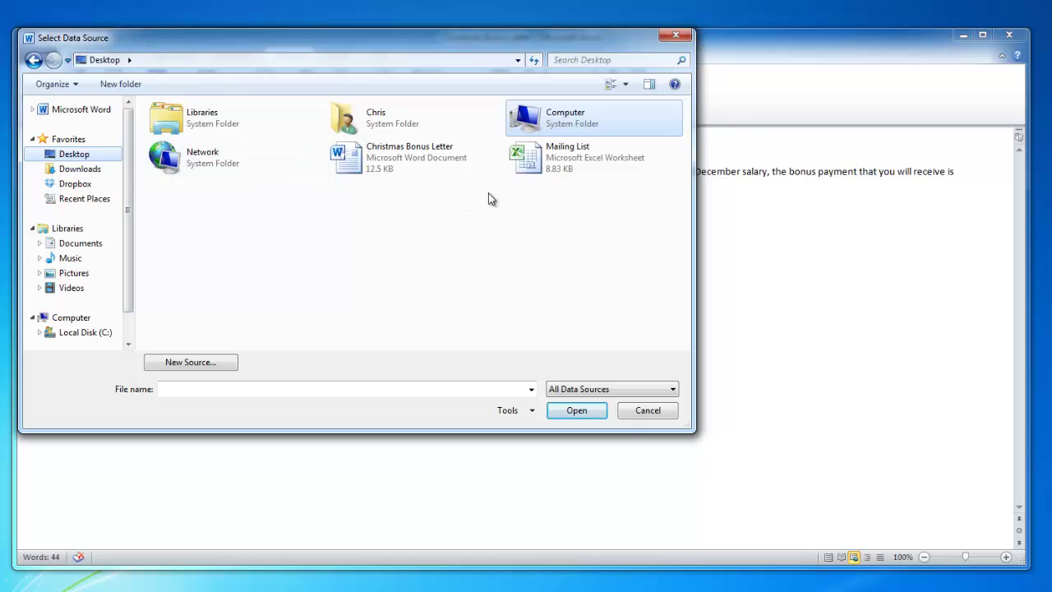
click(552, 162)
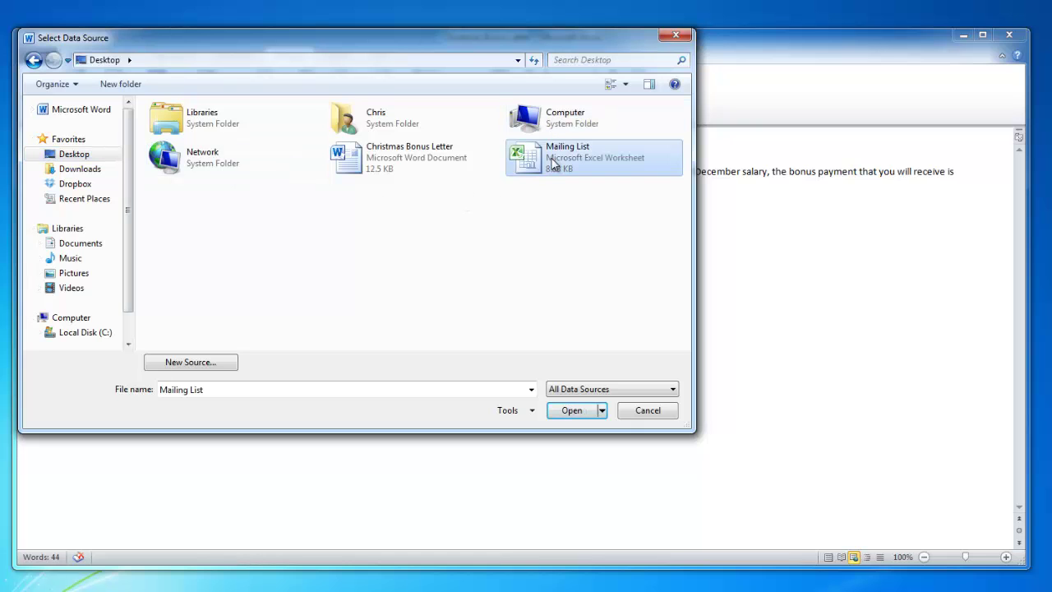
click(578, 414)
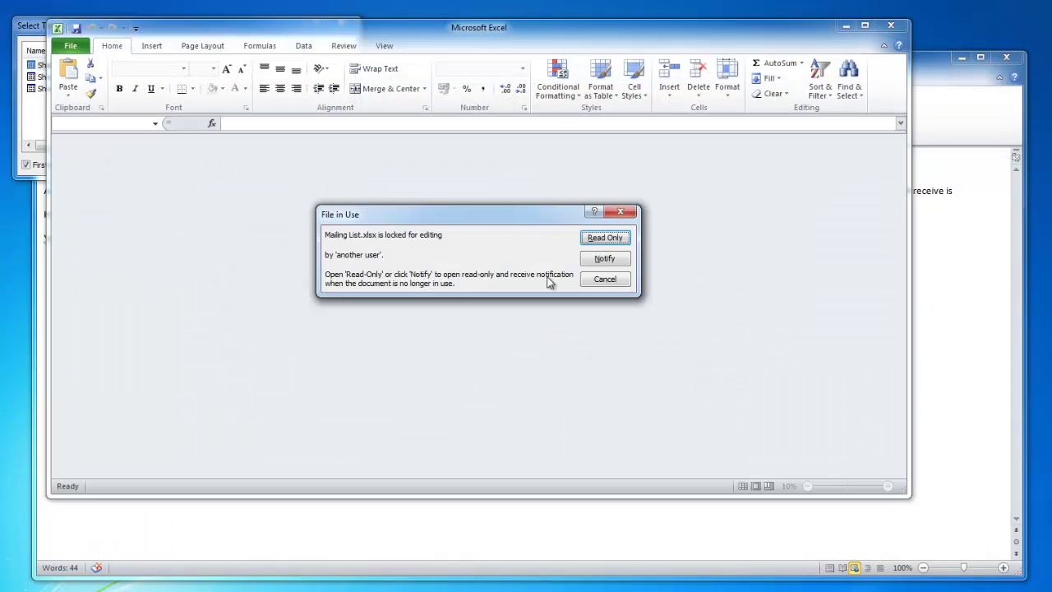
- Check the column headers and sheets in a read-only copy of Mailing List, close it, and use Sheet1$ as the recipient table
click(608, 240)
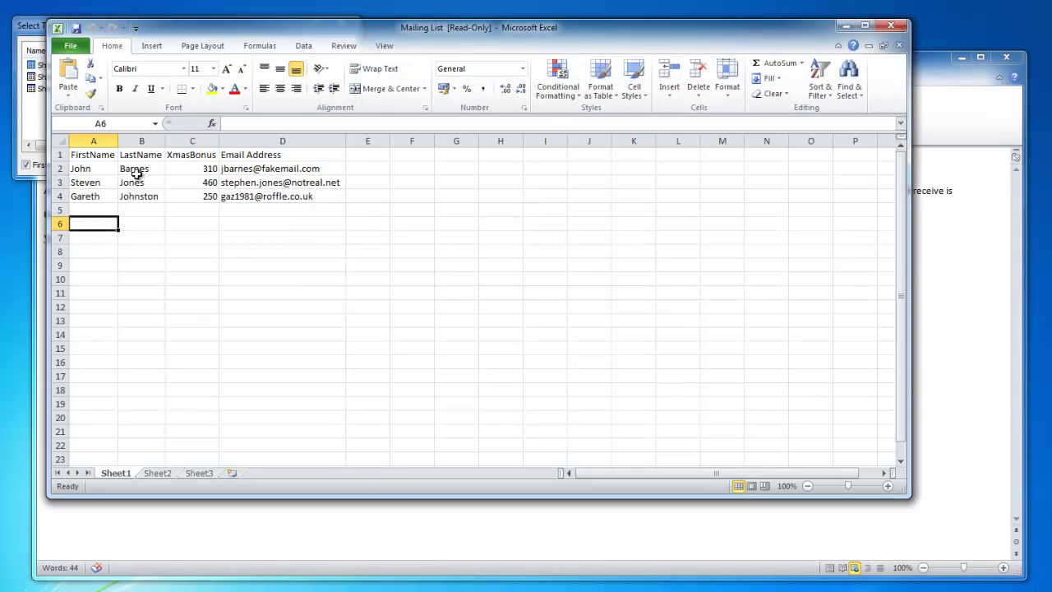
drag(82, 154, 238, 151)
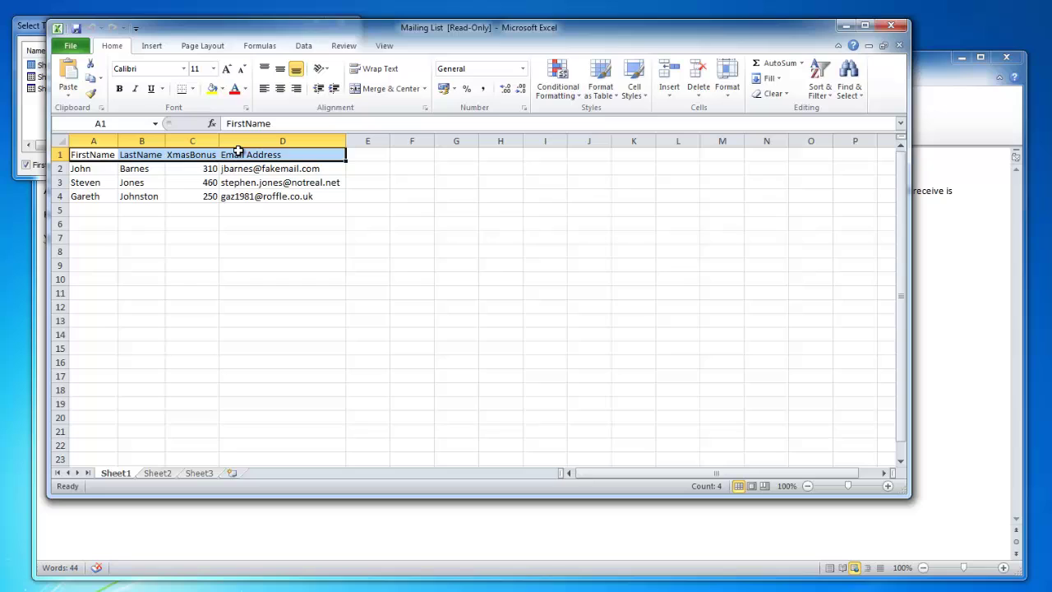
click(96, 213)
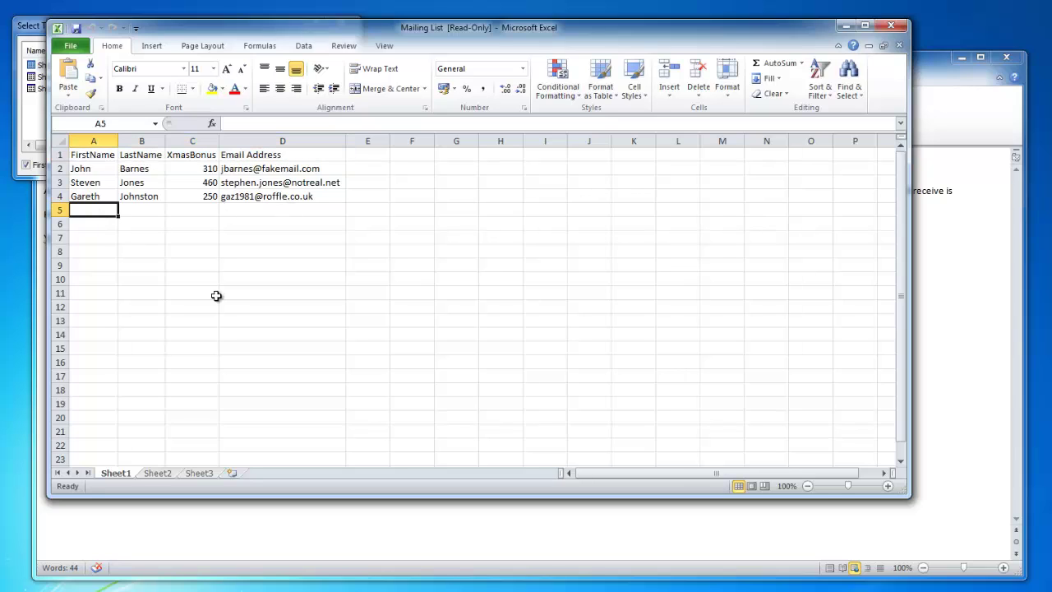
click(157, 474)
click(197, 474)
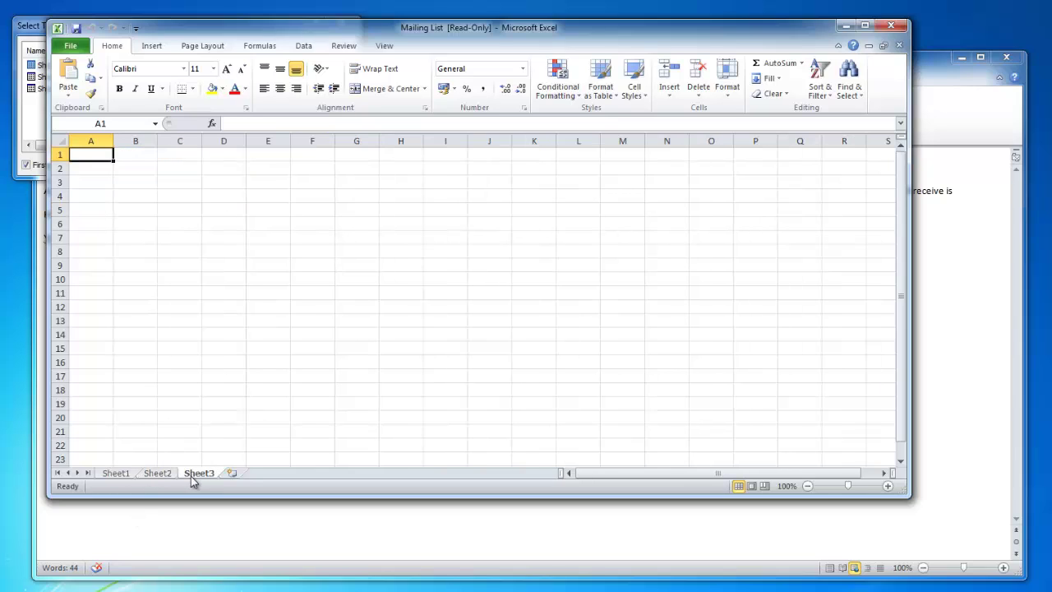
click(157, 474)
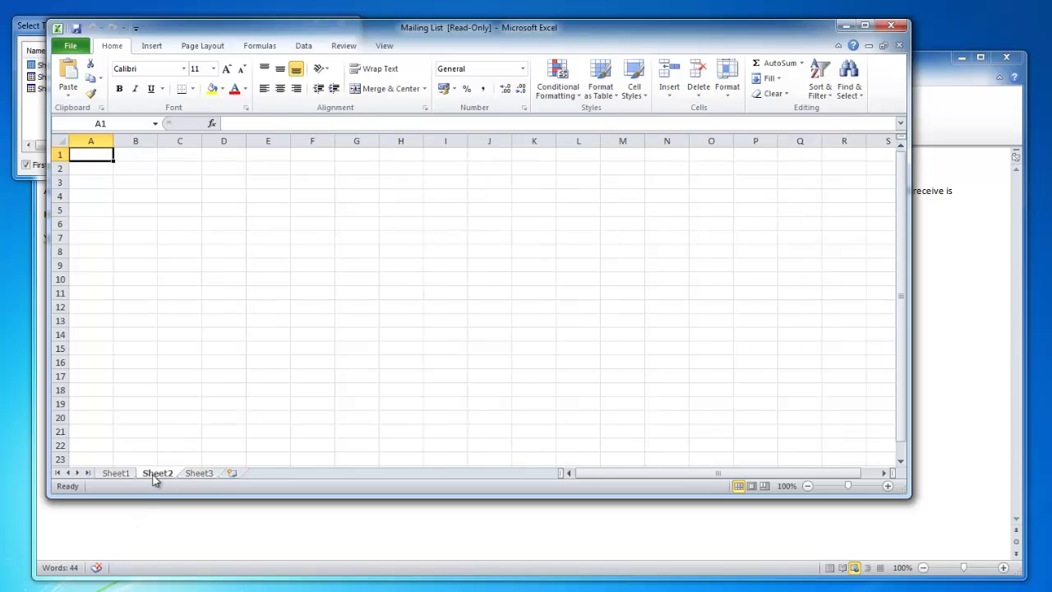
click(900, 29)
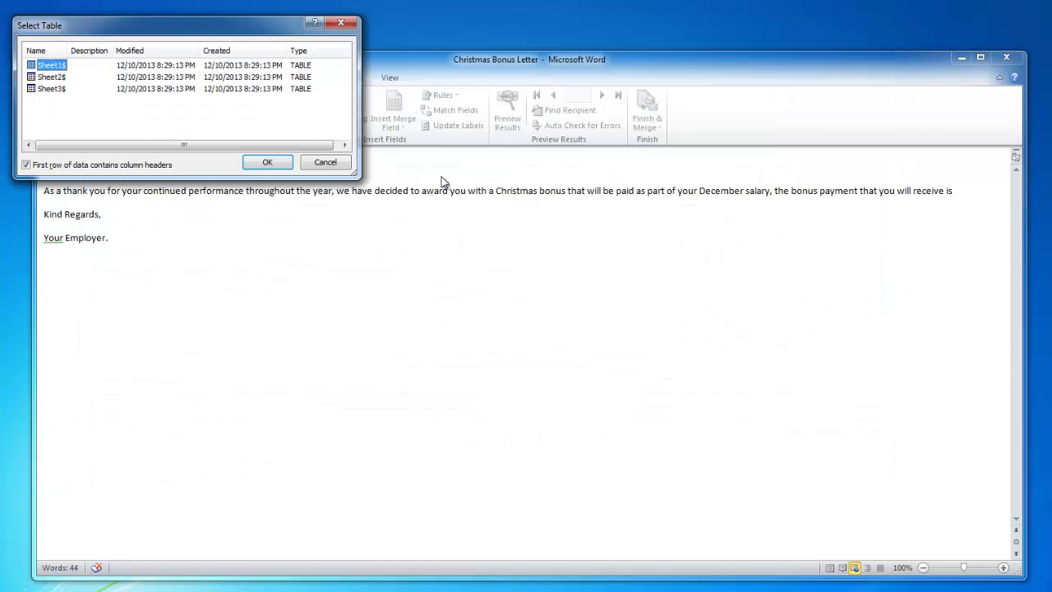
click(267, 162)
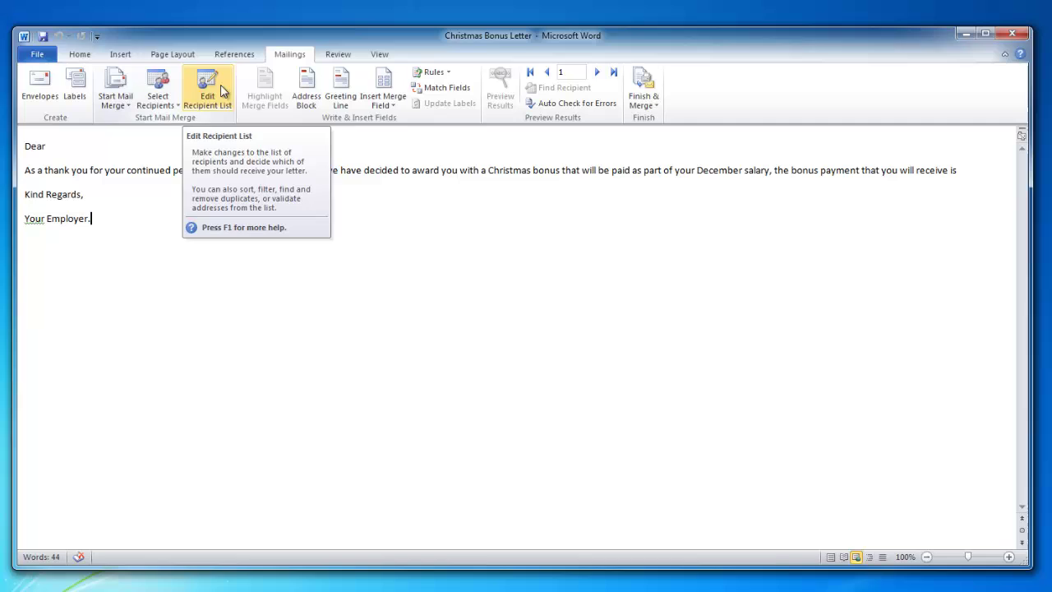
- Review the mail merge recipient list, its inclusion checkboxes and LastName filter options, keeping every recipient included
click(221, 91)
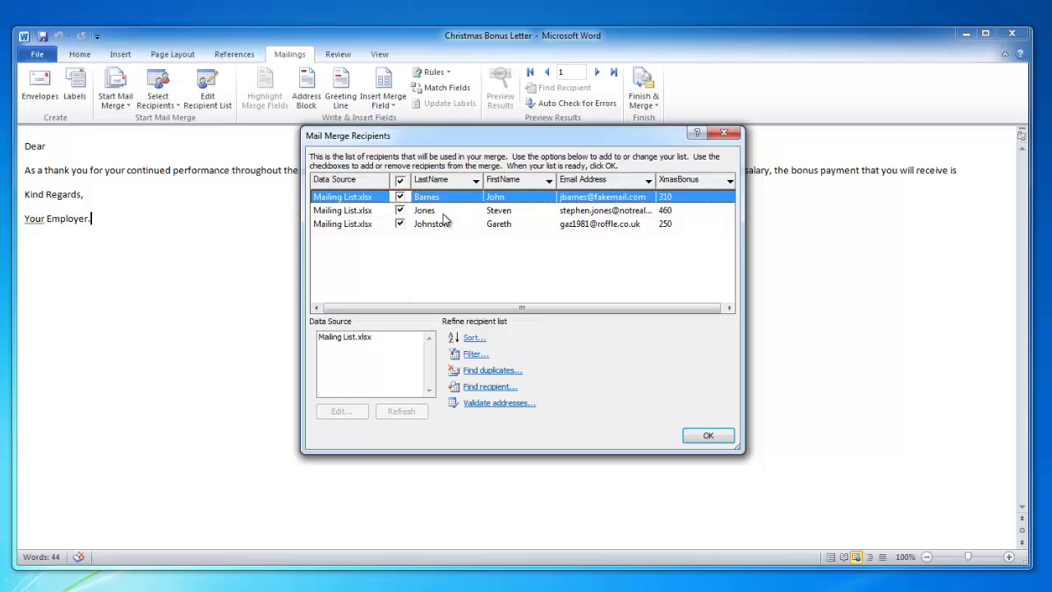
click(400, 210)
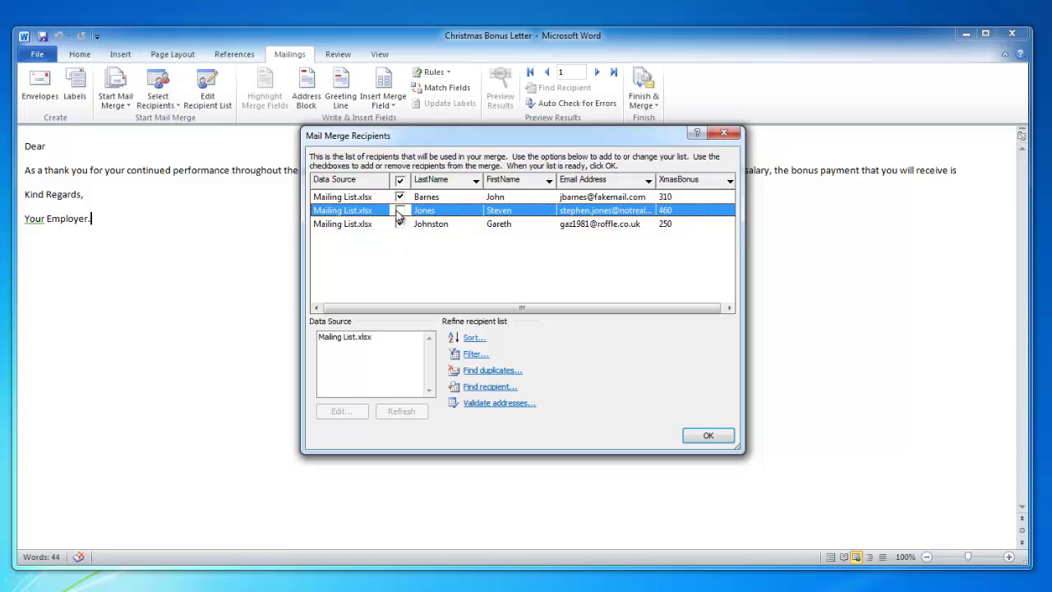
click(400, 210)
drag(736, 446, 1032, 567)
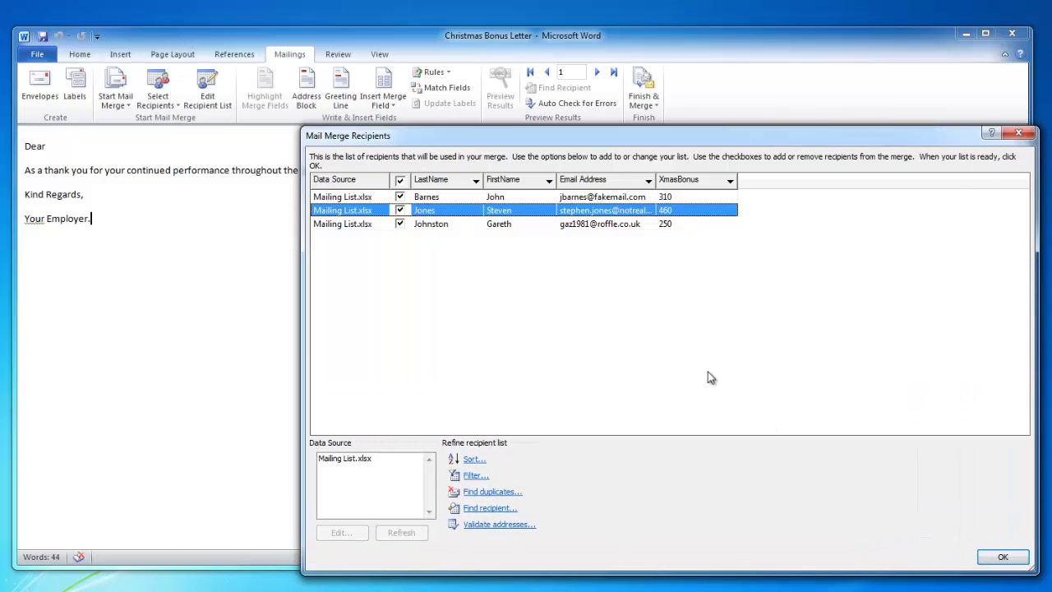
click(476, 181)
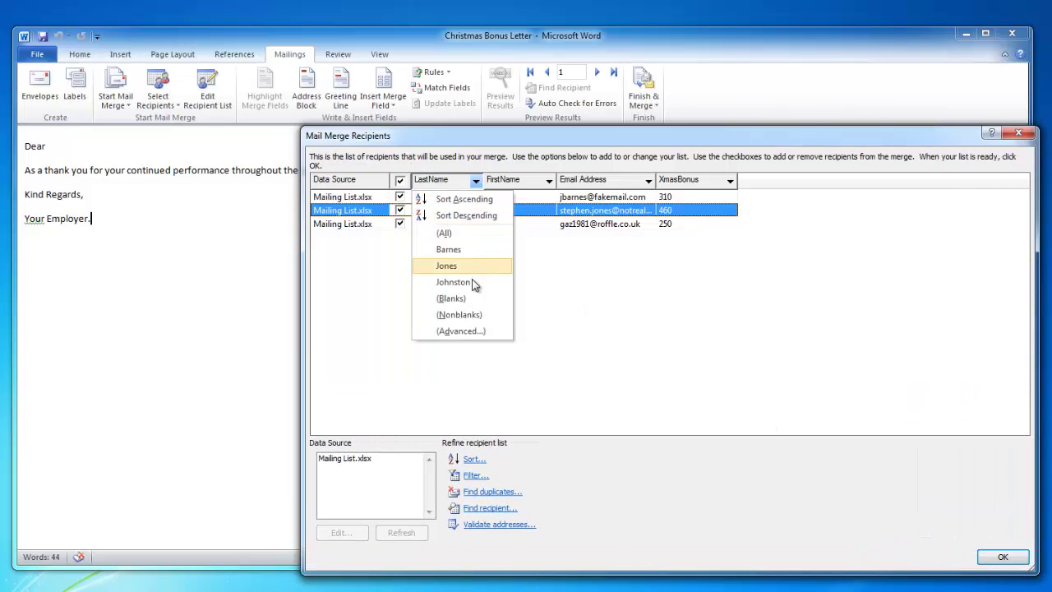
click(623, 296)
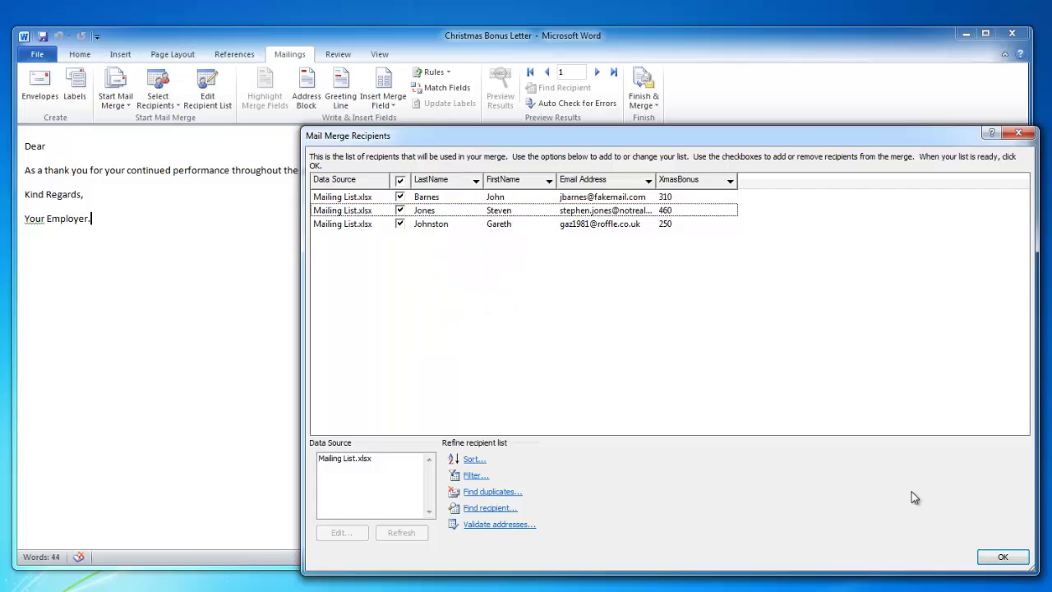
click(1002, 556)
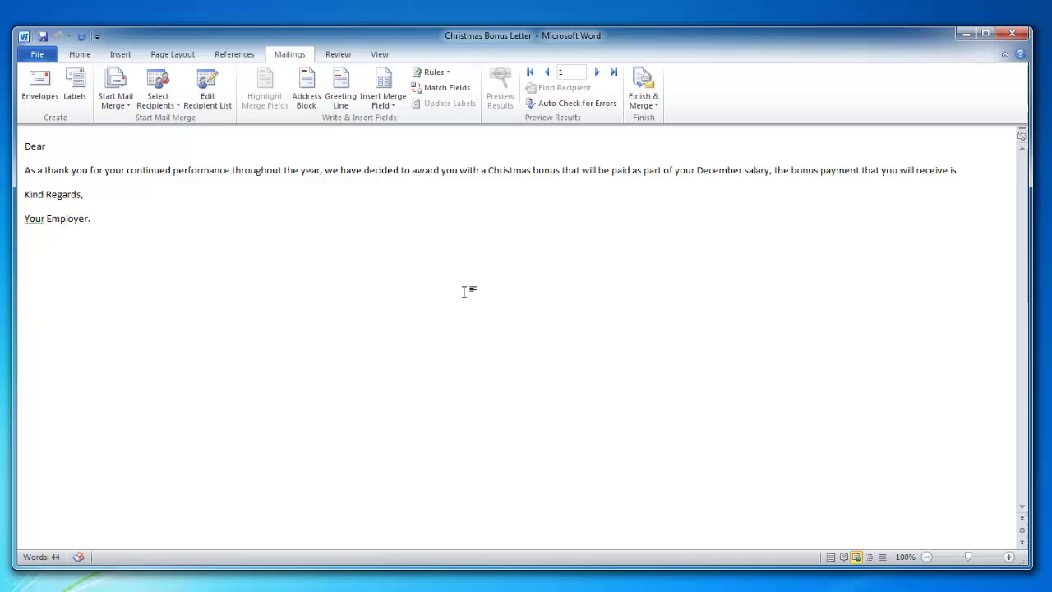
- Insert the FirstName merge field after "Dear" and the XmasBonus merge field after "you will receive is"
click(74, 146)
click(401, 111)
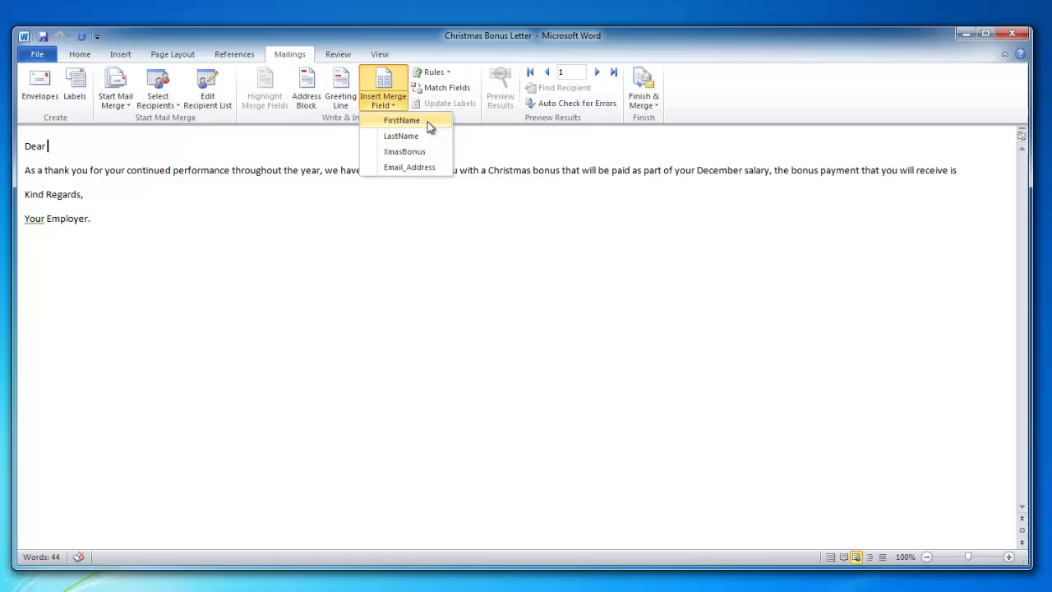
click(428, 122)
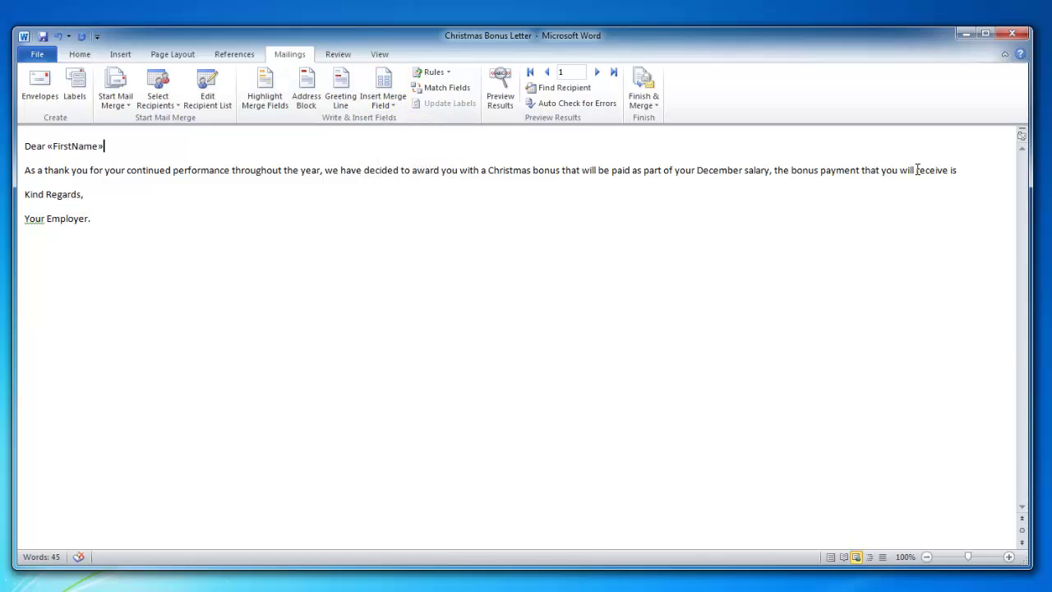
click(962, 170)
click(392, 107)
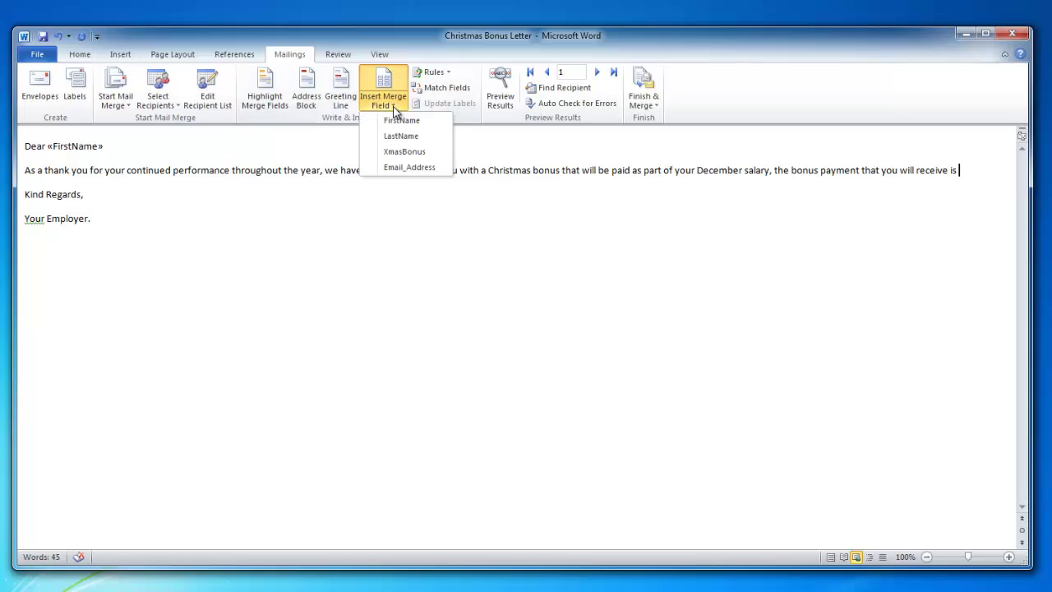
click(437, 157)
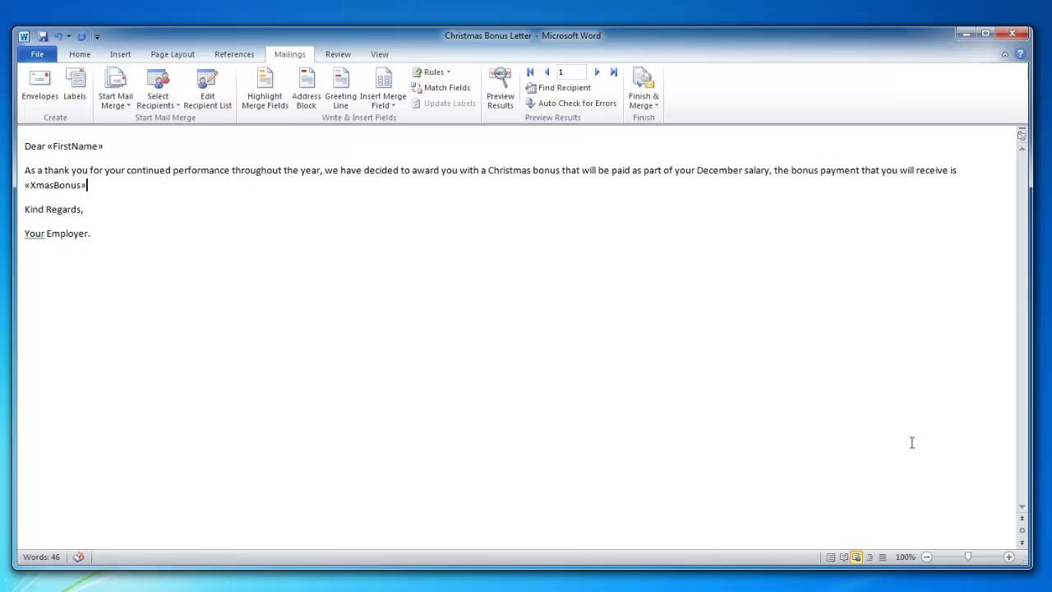
- Narrow the document window, preview the merged letter for each of the three recipients, and return to the field view
drag(1032, 438, 833, 446)
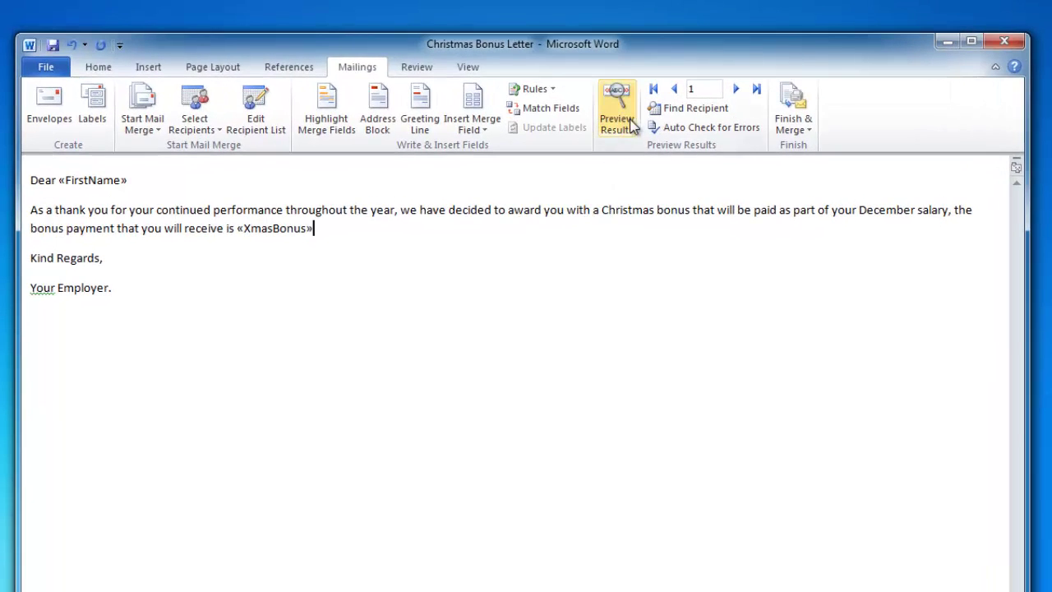
click(633, 122)
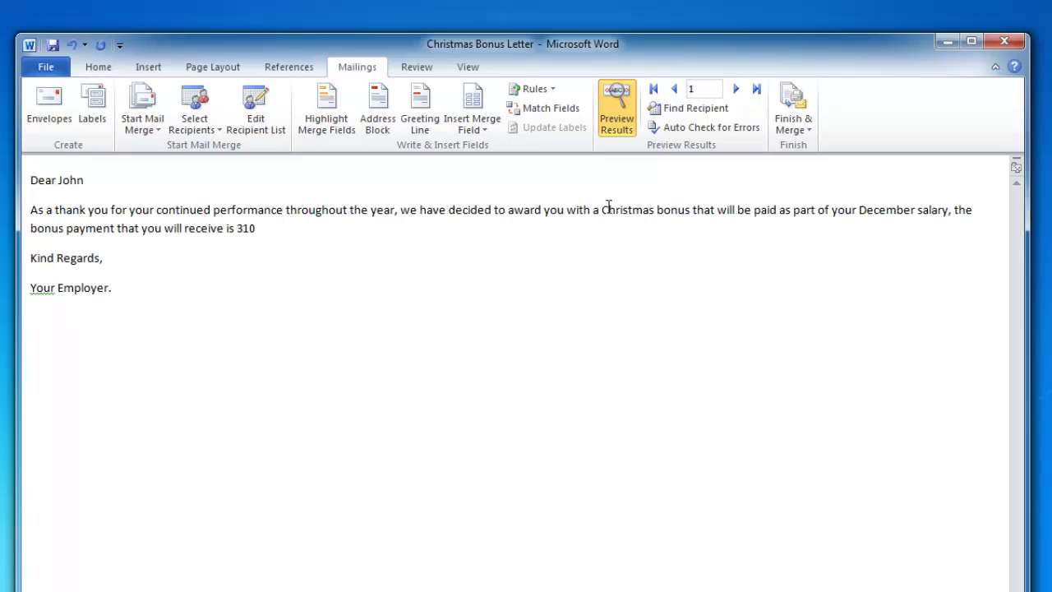
click(735, 90)
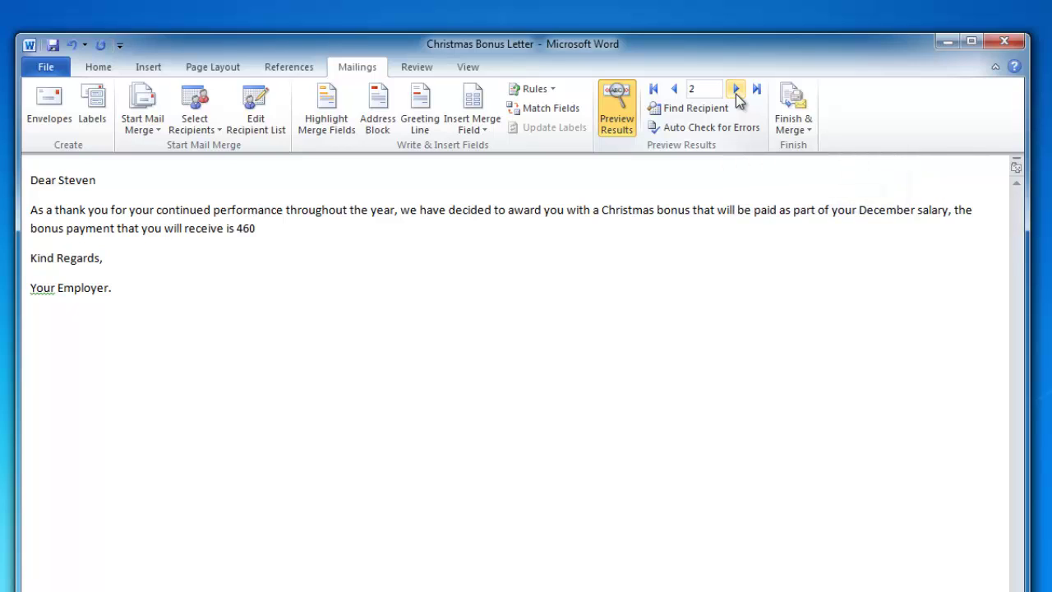
click(735, 92)
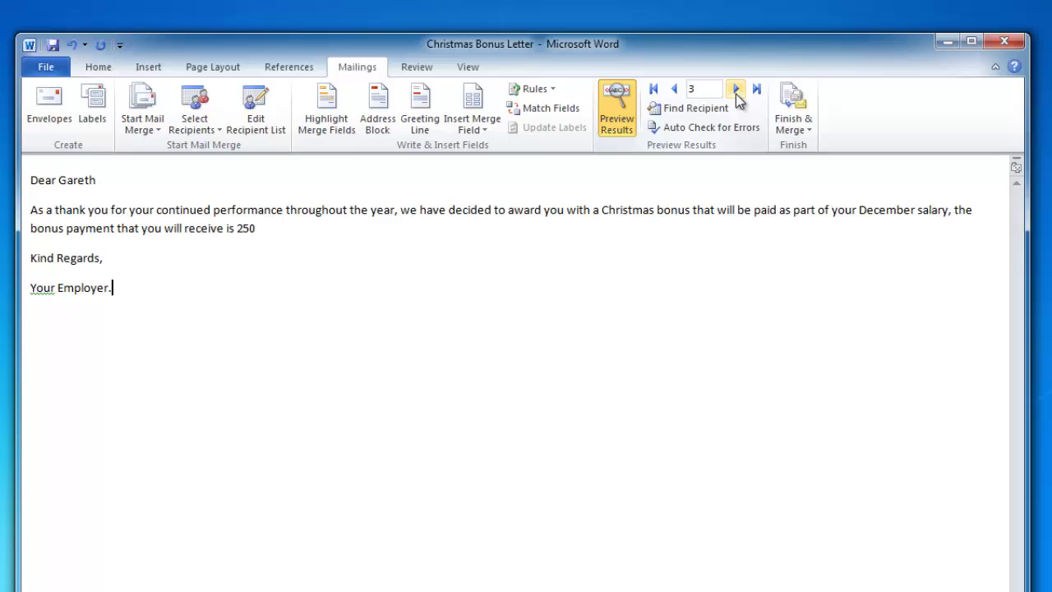
click(673, 91)
click(674, 90)
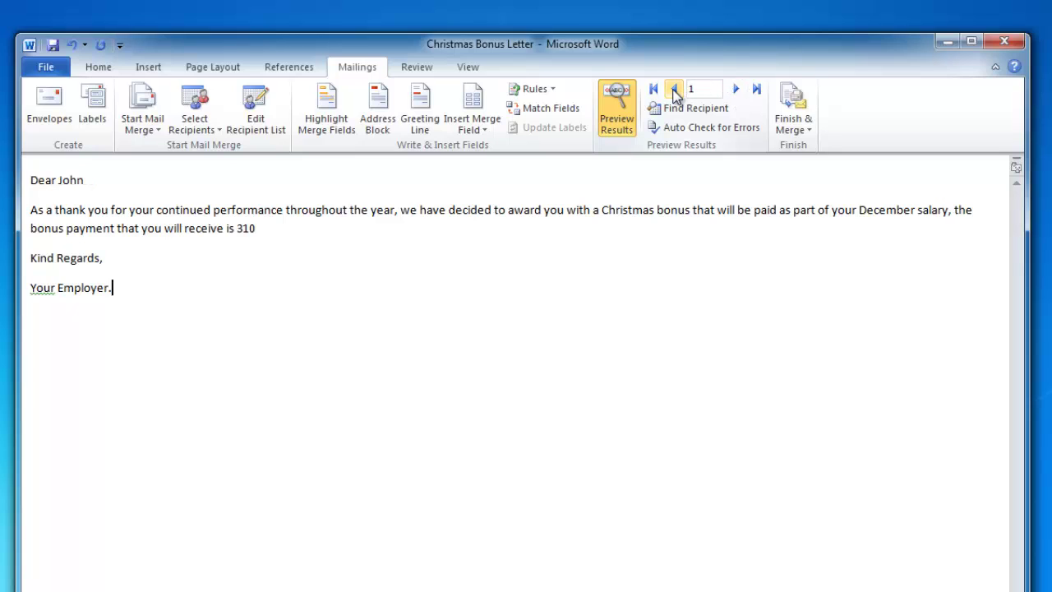
click(622, 123)
- Add a £ sign before and a full stop after the XmasBonus field, and a comma after the FirstName field
click(243, 228)
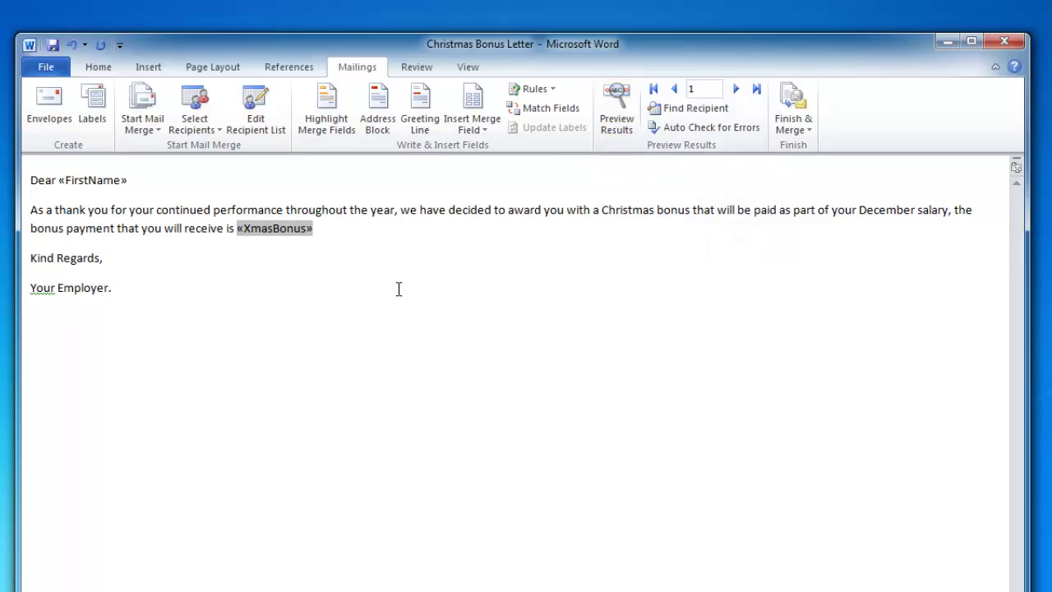
text(£)
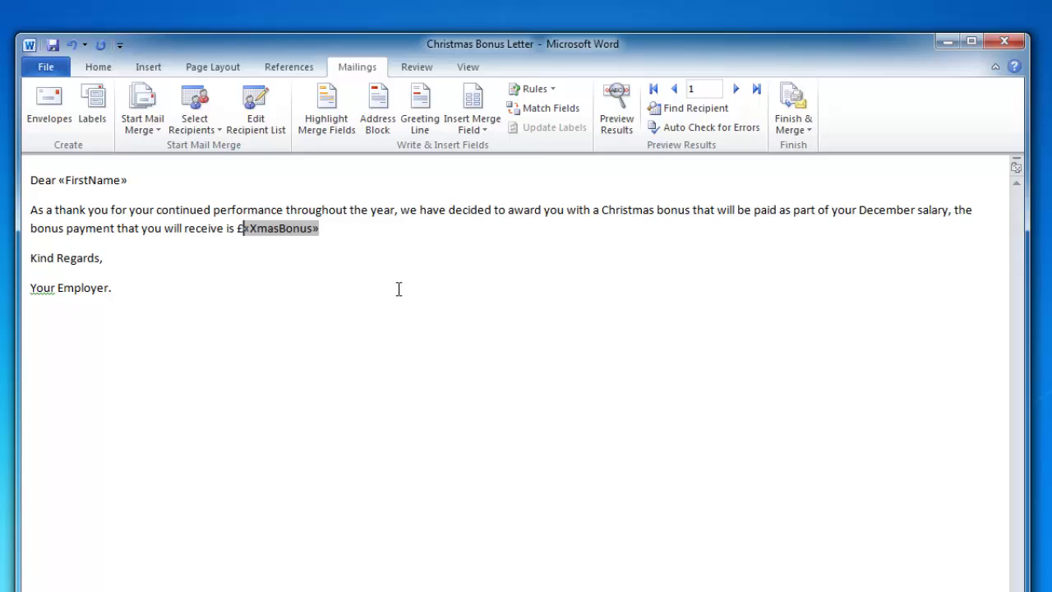
click(334, 231)
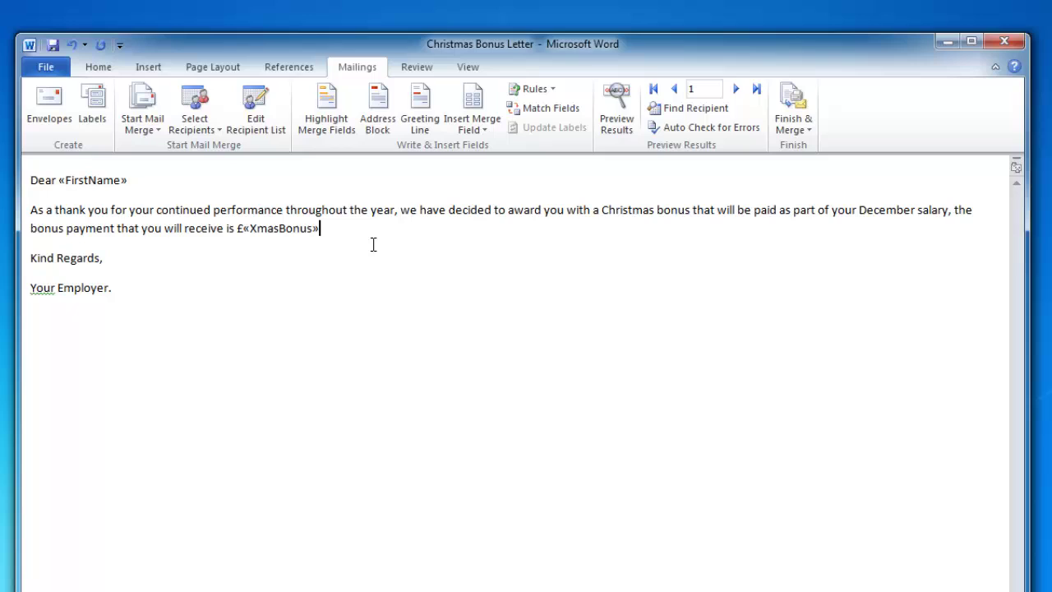
click(160, 181)
- Preview the punctuated letter again, going back and forth through all three recipient records
click(614, 125)
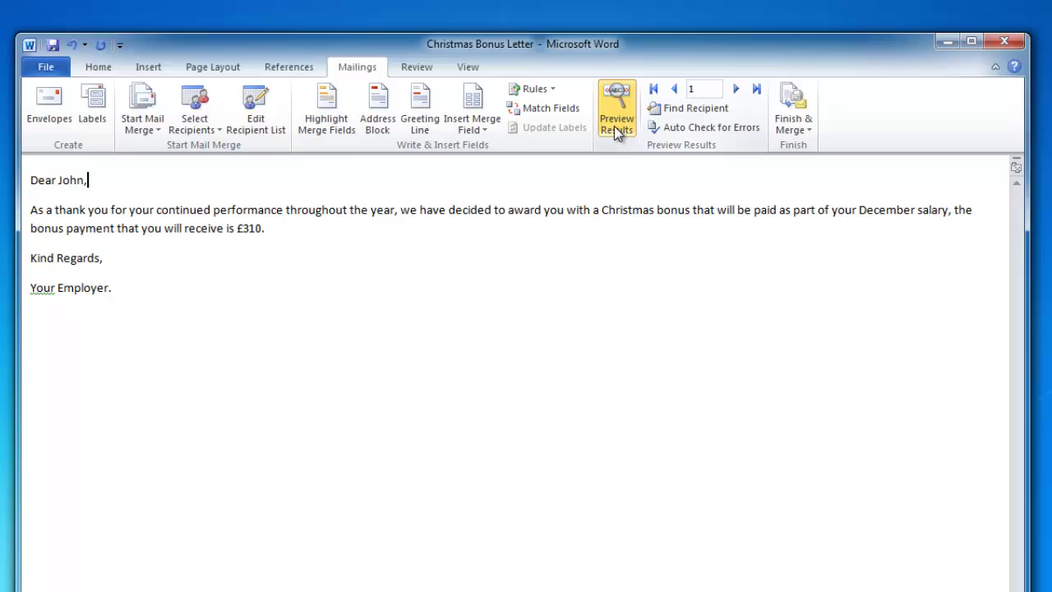
click(736, 92)
click(736, 92)
click(674, 89)
click(675, 89)
click(736, 93)
click(735, 92)
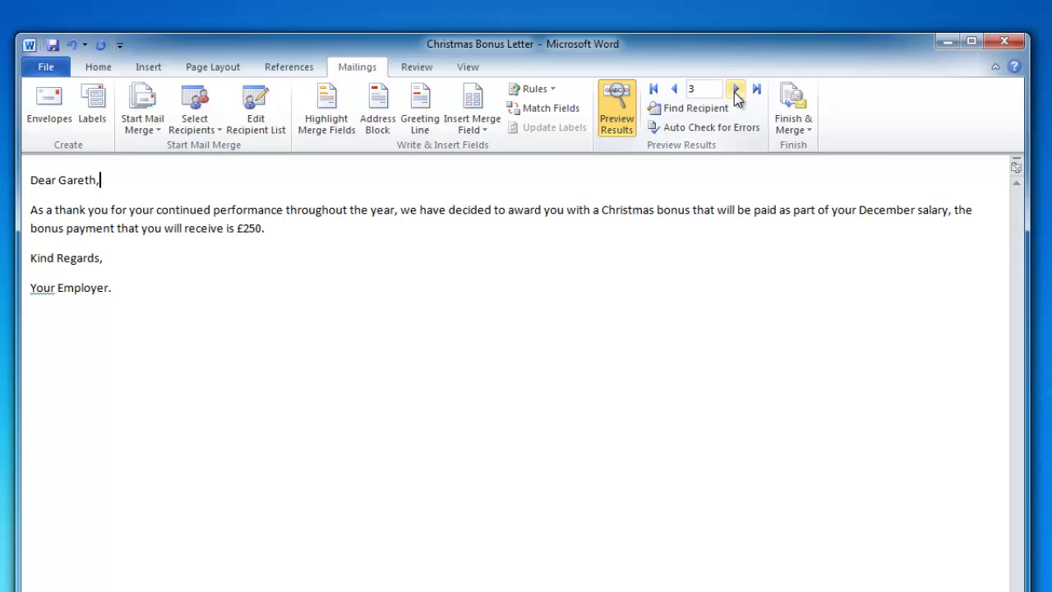
- Go back to the first recipient's record and turn off the preview so the merge fields show
click(676, 91)
click(677, 91)
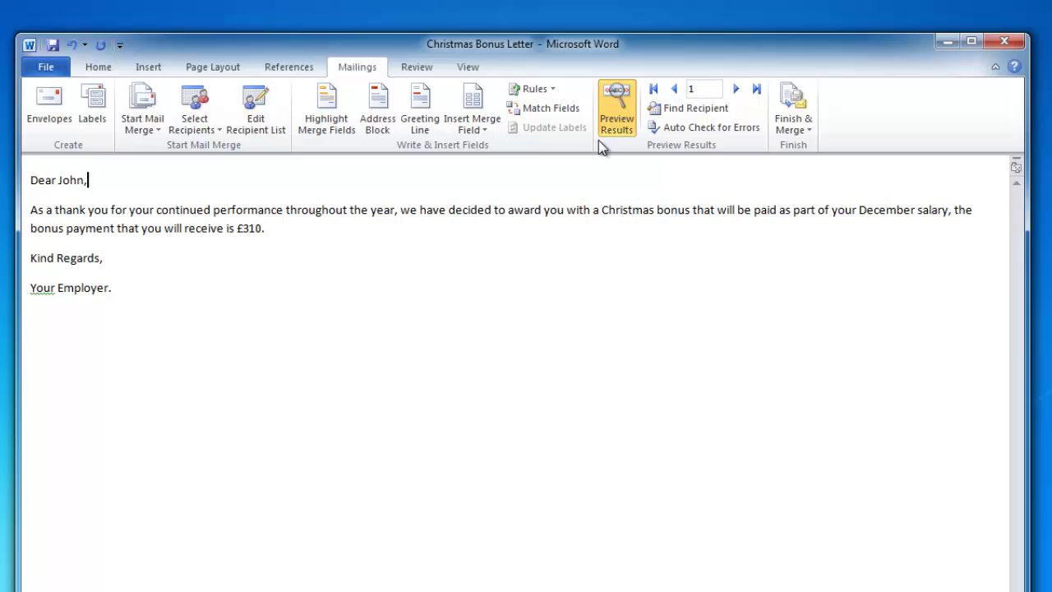
click(614, 123)
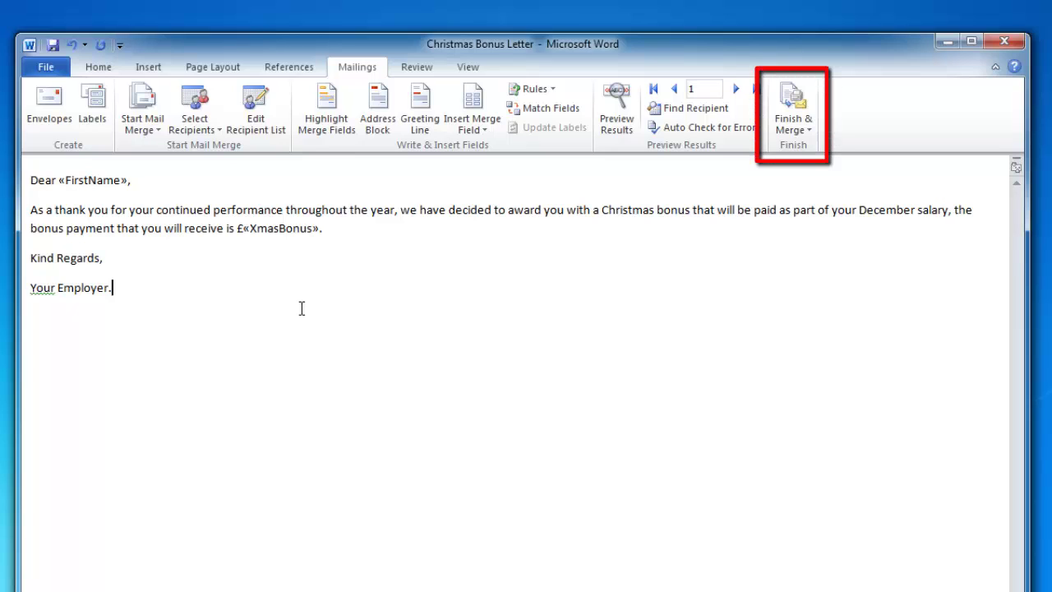
- Start merging to e-mail messages, keeping Email_Address as the recipient field and entering "Christmas Bonus" as the subject line
click(801, 121)
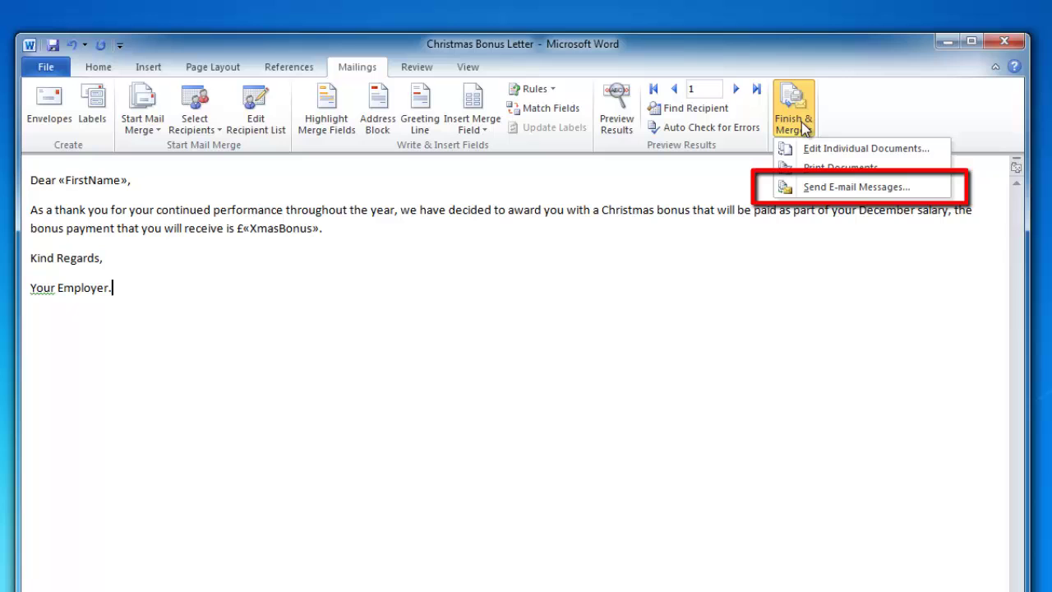
click(816, 189)
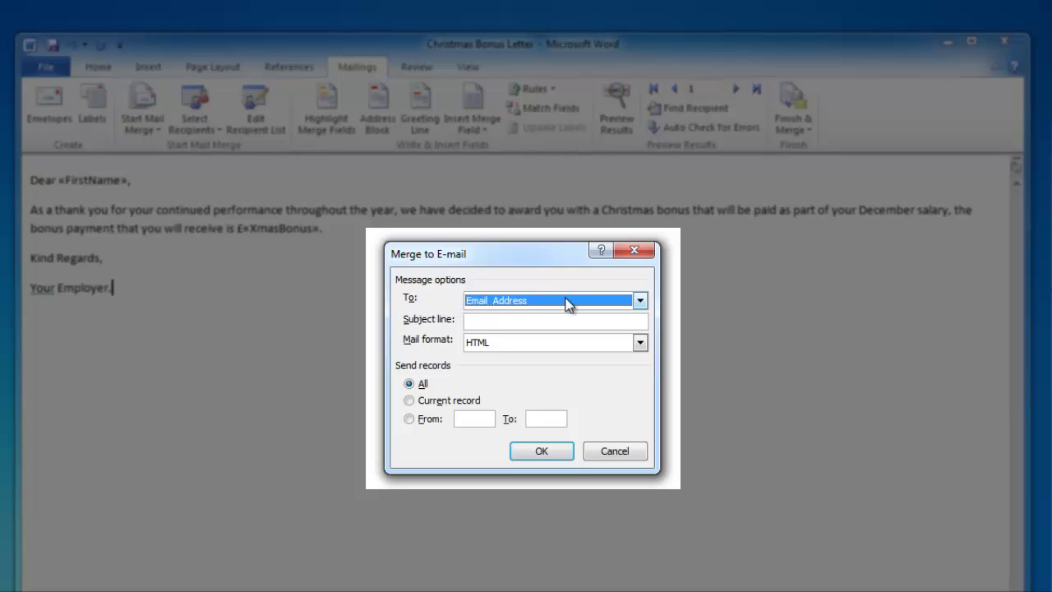
click(570, 300)
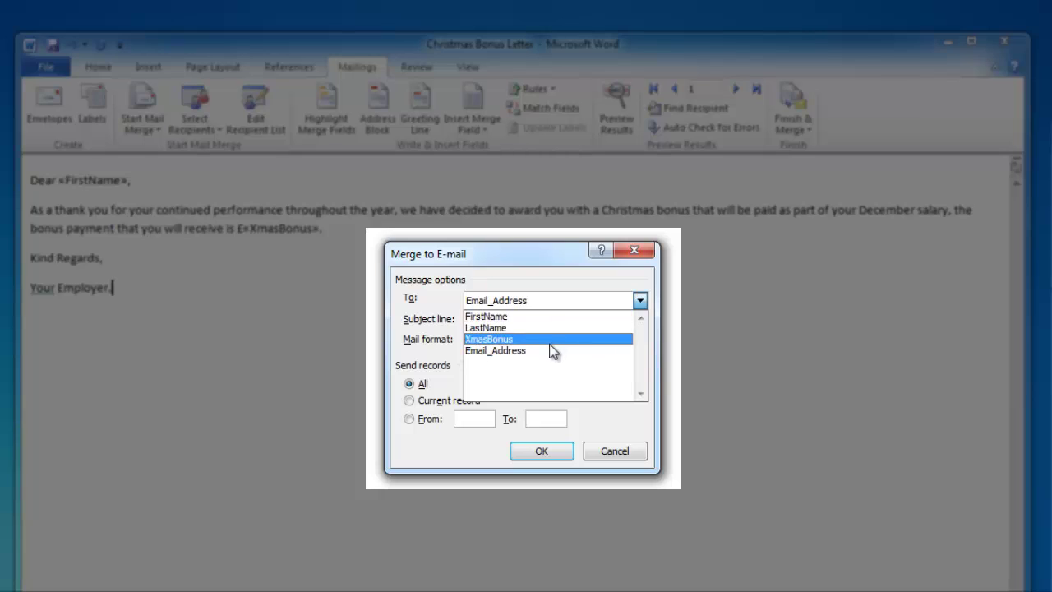
click(640, 301)
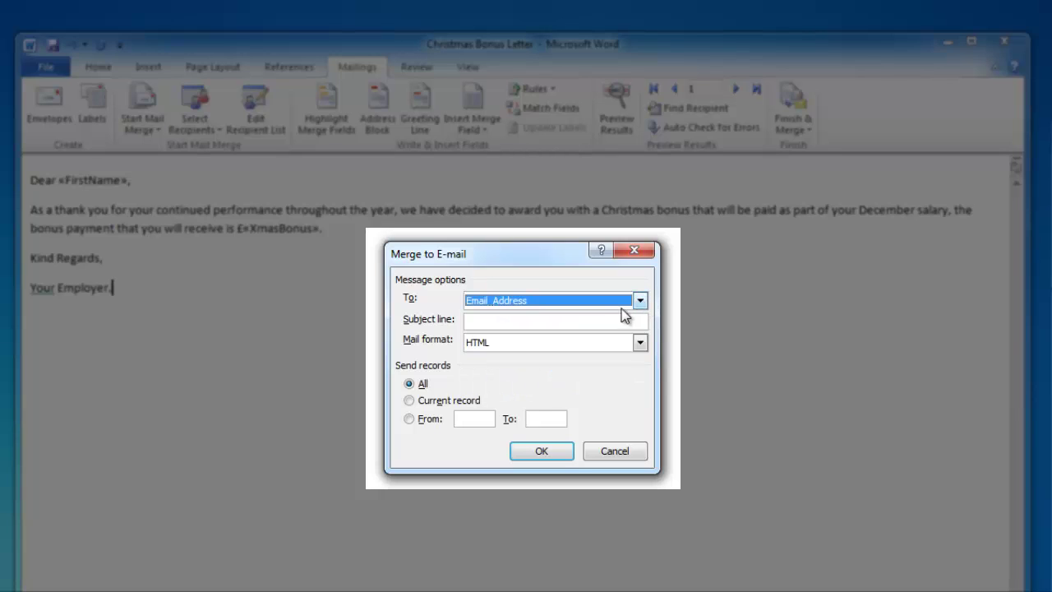
click(583, 319)
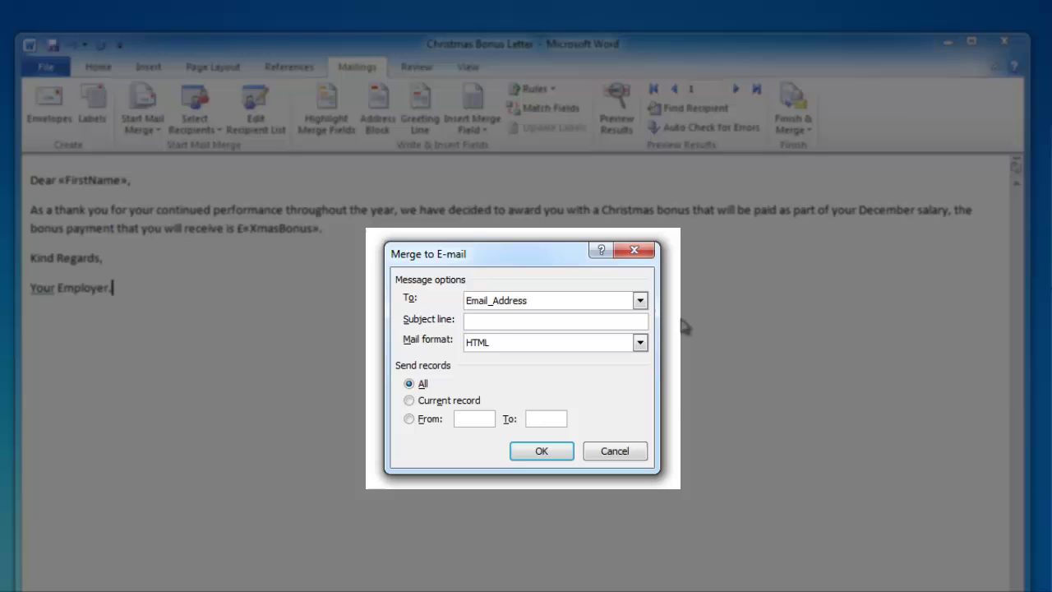
text(Christmas Bonus)
- Keep HTML as the mail format, choose all records, and send the merged messages
click(640, 343)
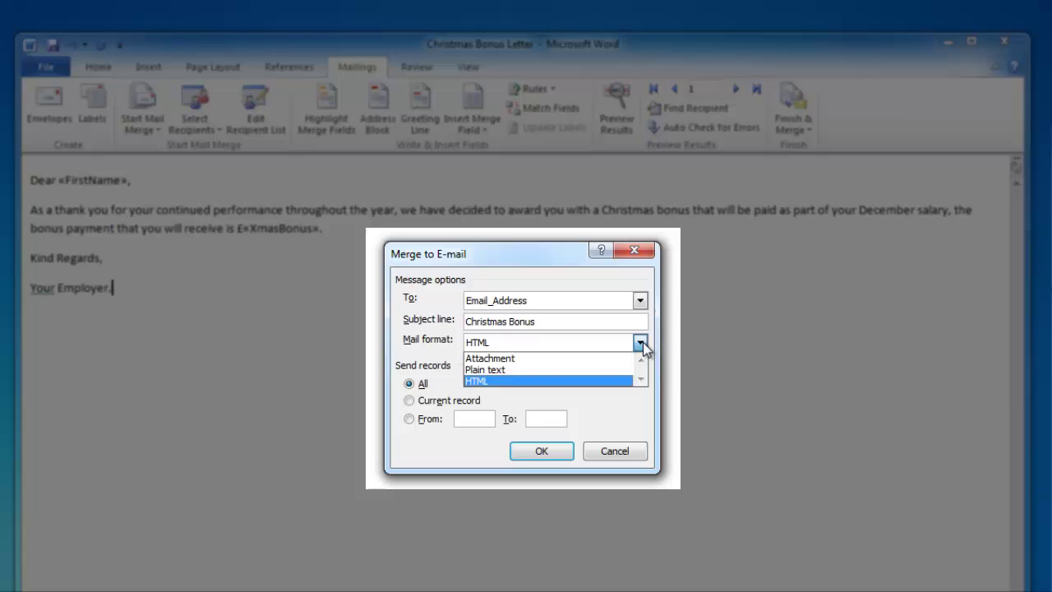
click(643, 341)
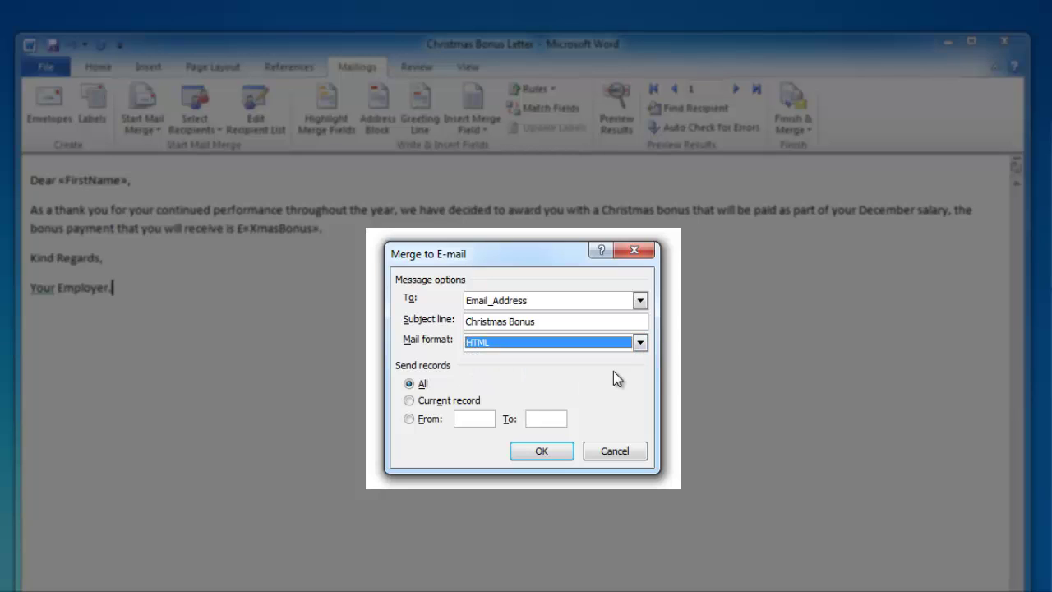
click(408, 383)
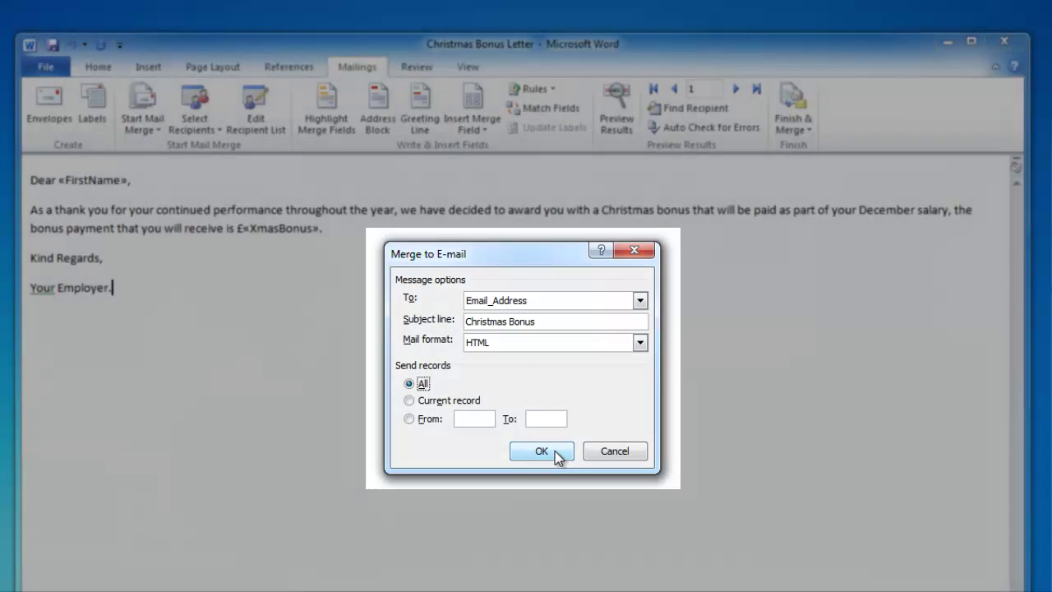
click(556, 457)
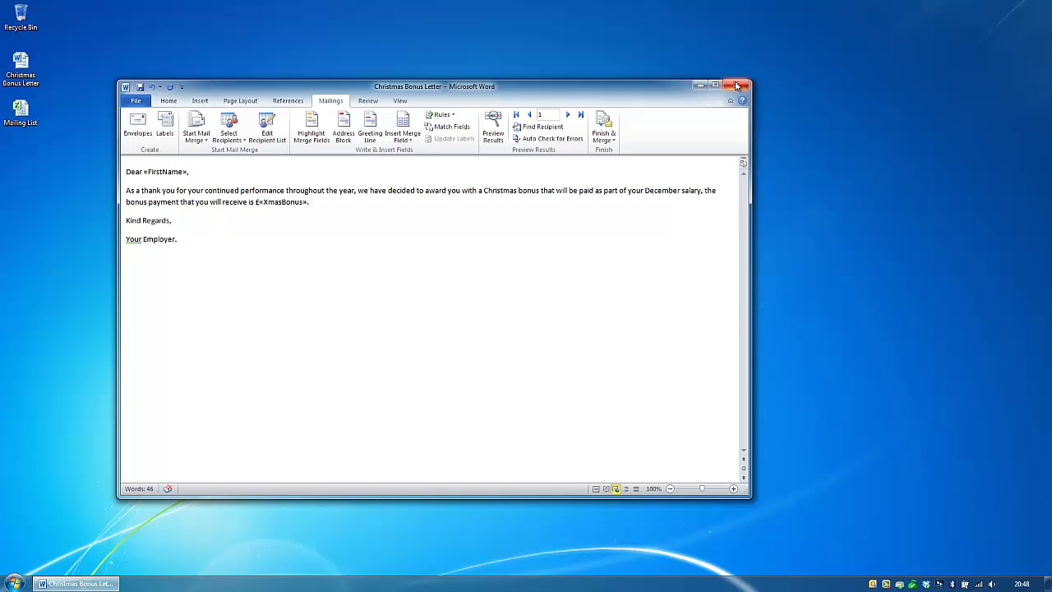
- Close the Christmas Bonus Letter without saving its changes, and open Microsoft Outlook 2010
click(736, 85)
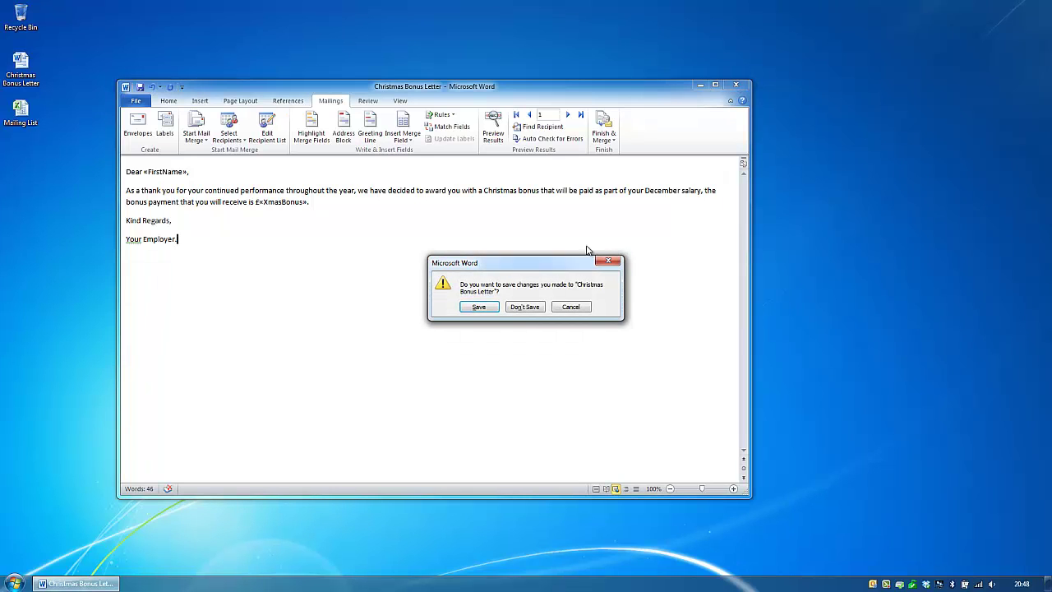
click(534, 308)
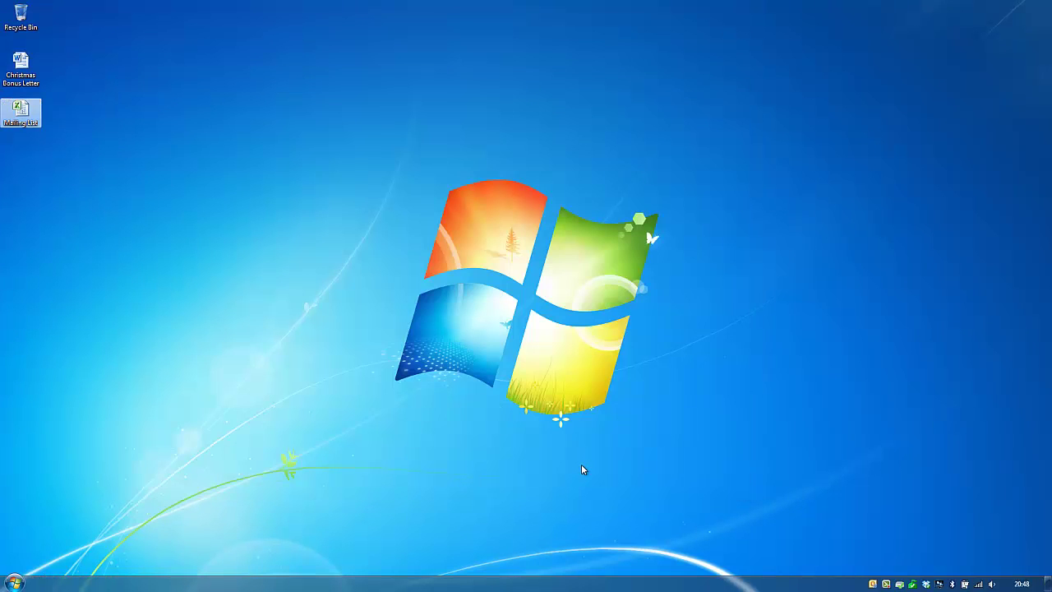
click(15, 583)
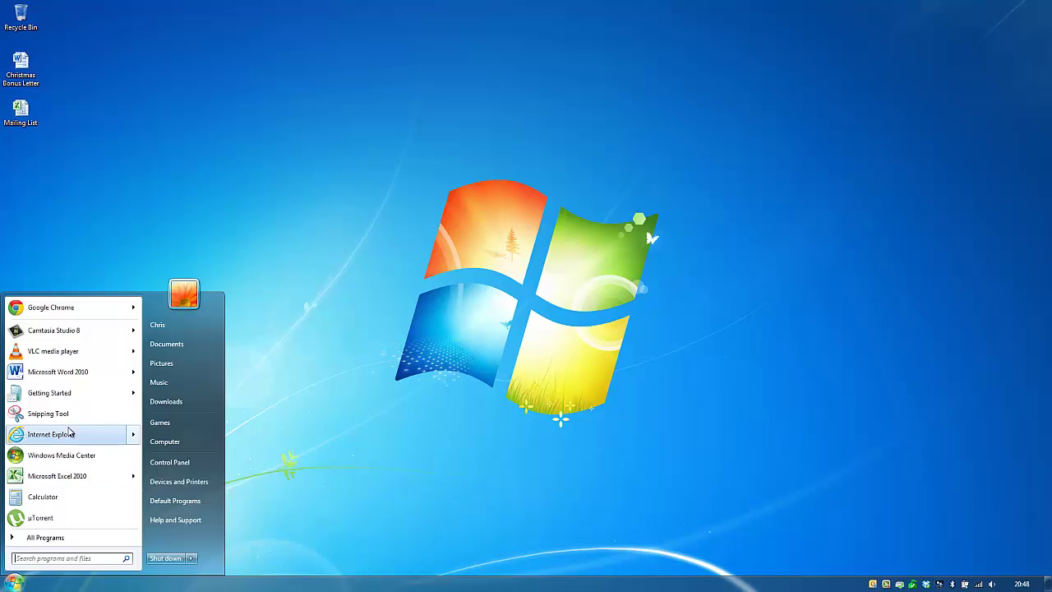
text(Outlook)
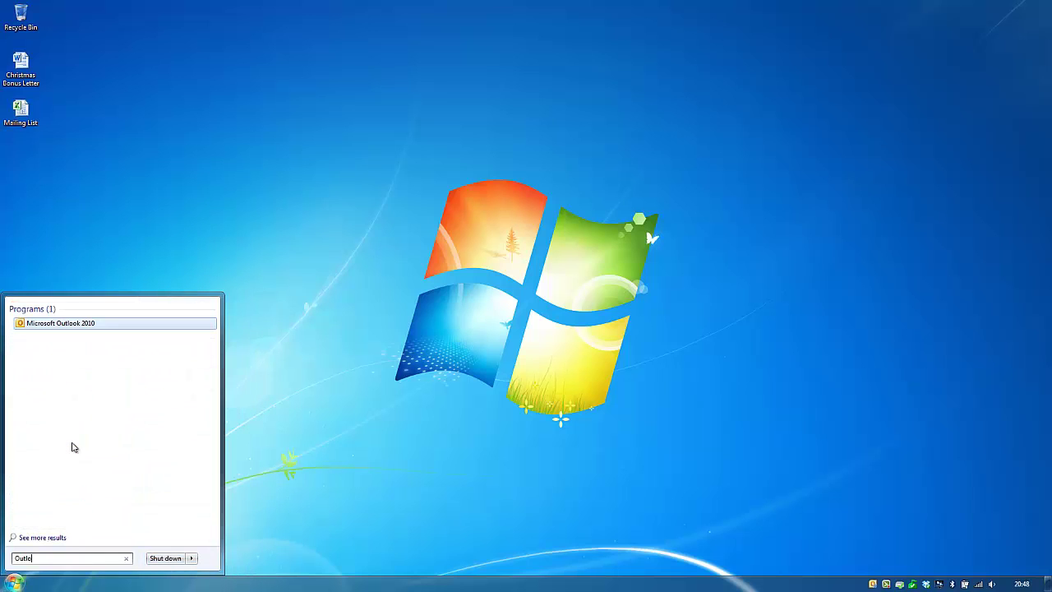
click(89, 323)
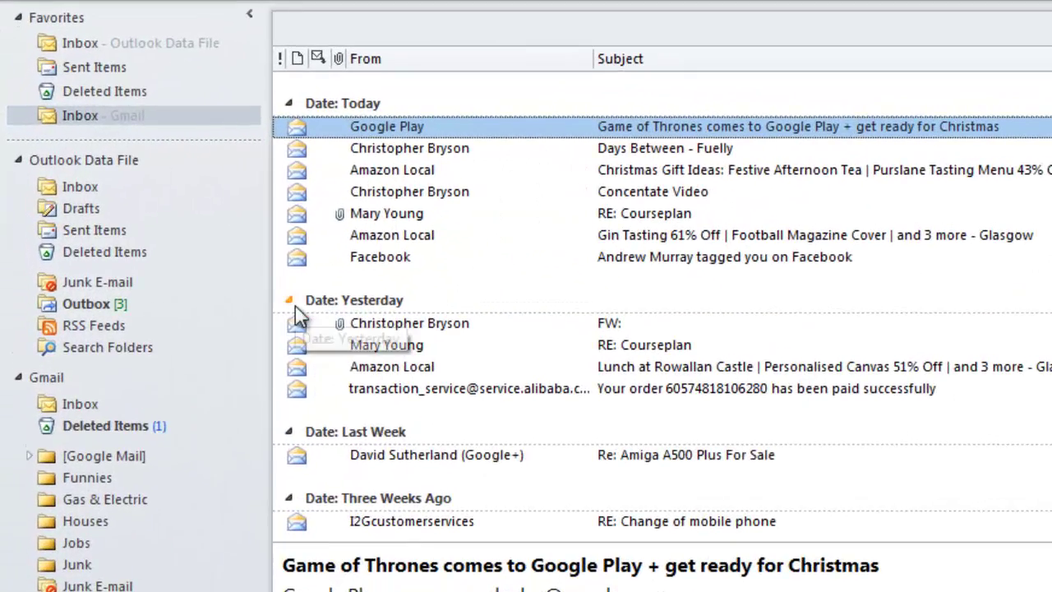
- Check the Outbox of the Outlook Data File for outgoing messages, and close Outlook
click(112, 307)
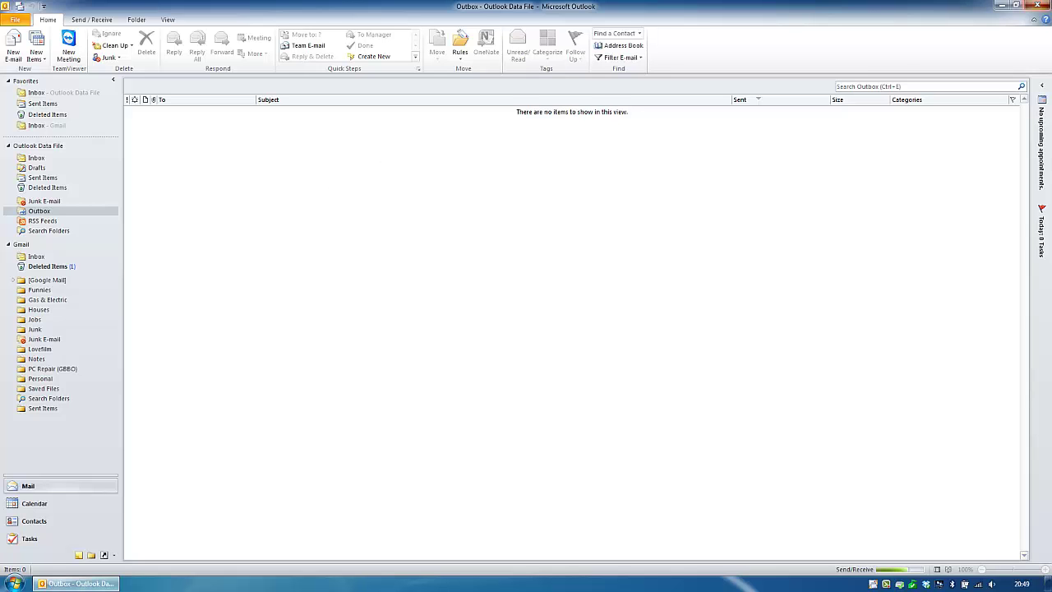
click(1037, 5)
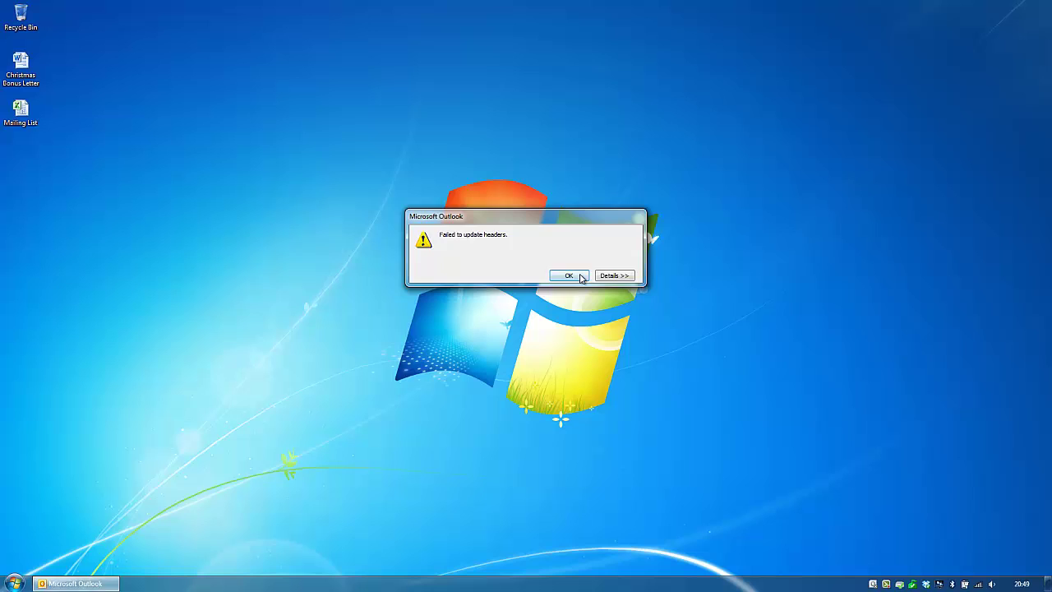
click(576, 275)
click(568, 275)
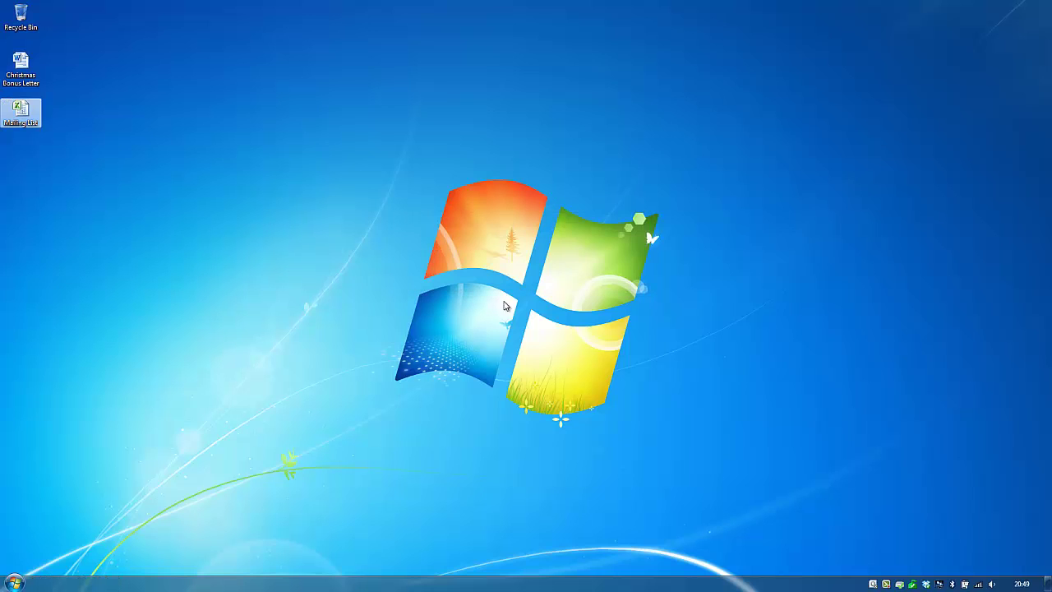
- Open Google Chrome and look through the blog's "Send Multiple Email via Mail Merge" guide down to the Additional Notes
click(15, 582)
click(82, 305)
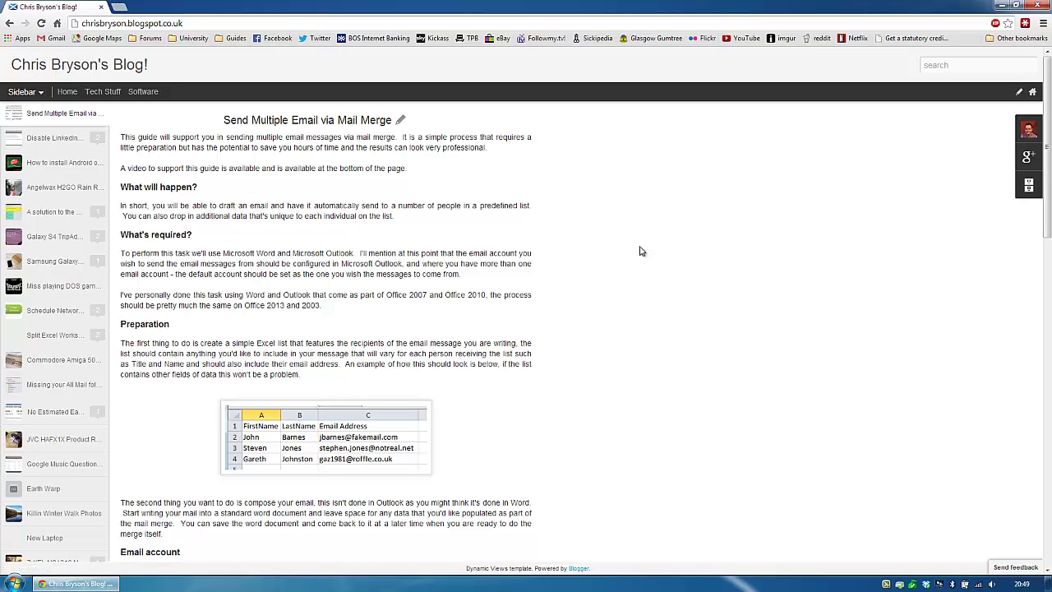
scroll(641, 250, down, 1)
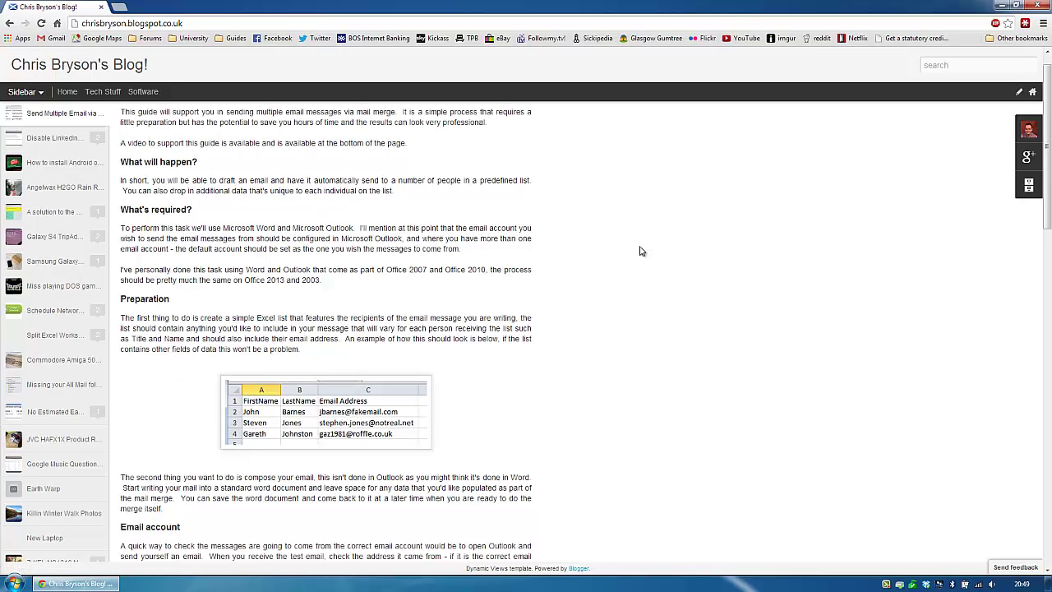
scroll(642, 251, down, 20)
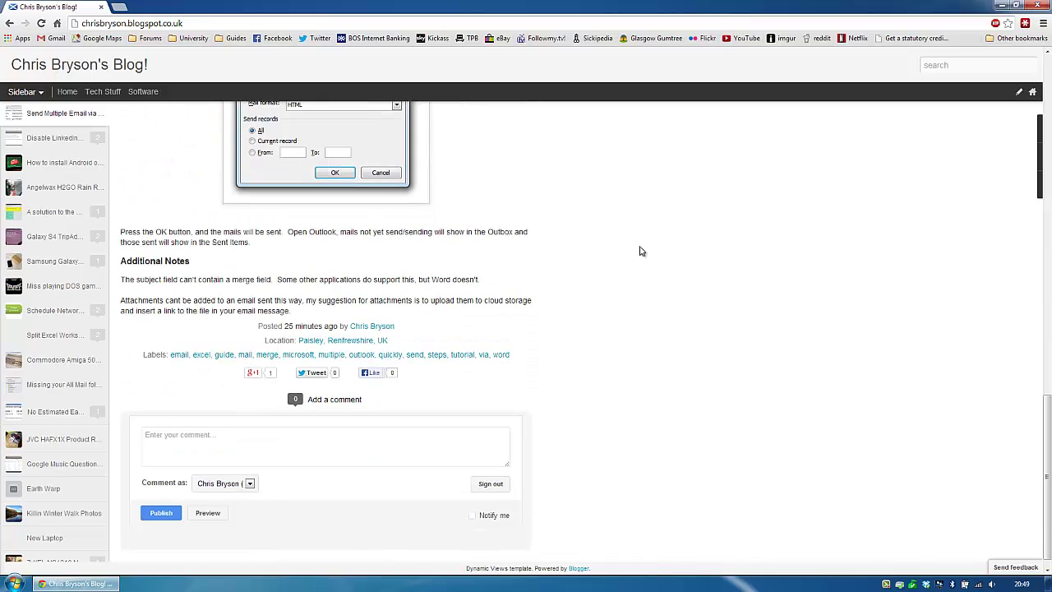